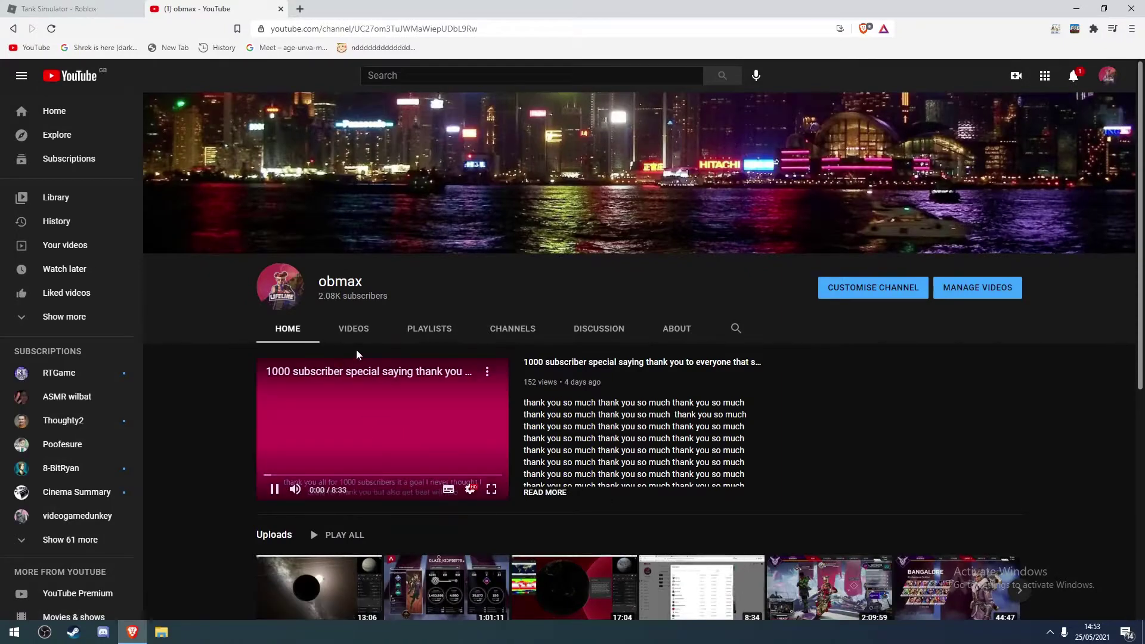
# List obmax's channel uploads by date added, oldest first
pyautogui.click(353, 328)
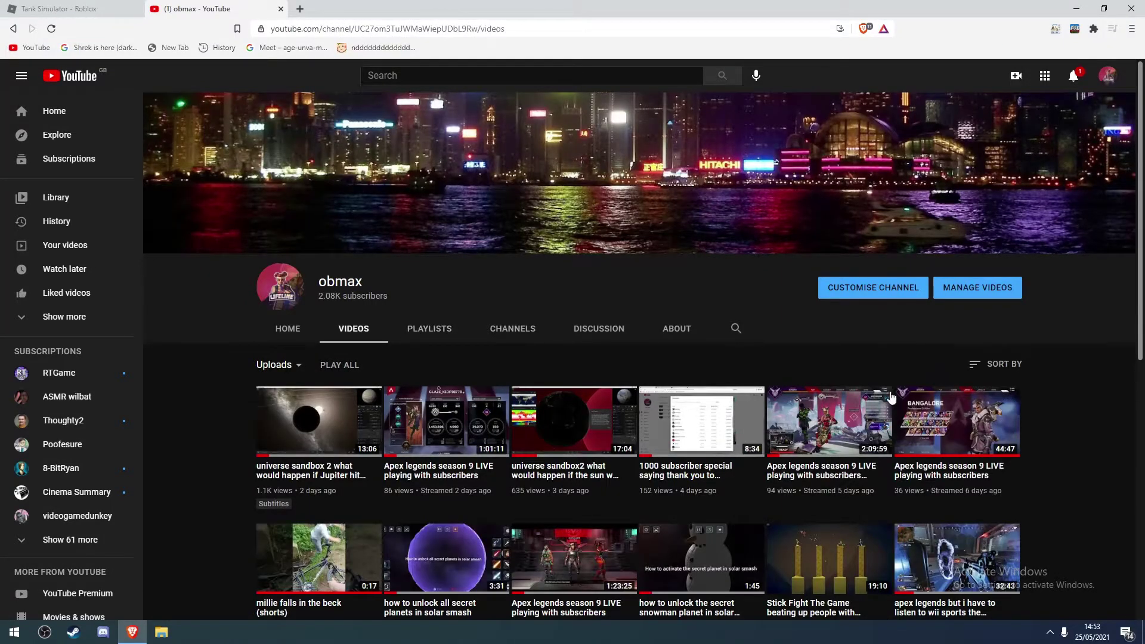
pyautogui.click(1002, 365)
pyautogui.click(976, 428)
pyautogui.scroll(-4, 680, 455)
pyautogui.scroll(2, 666, 502)
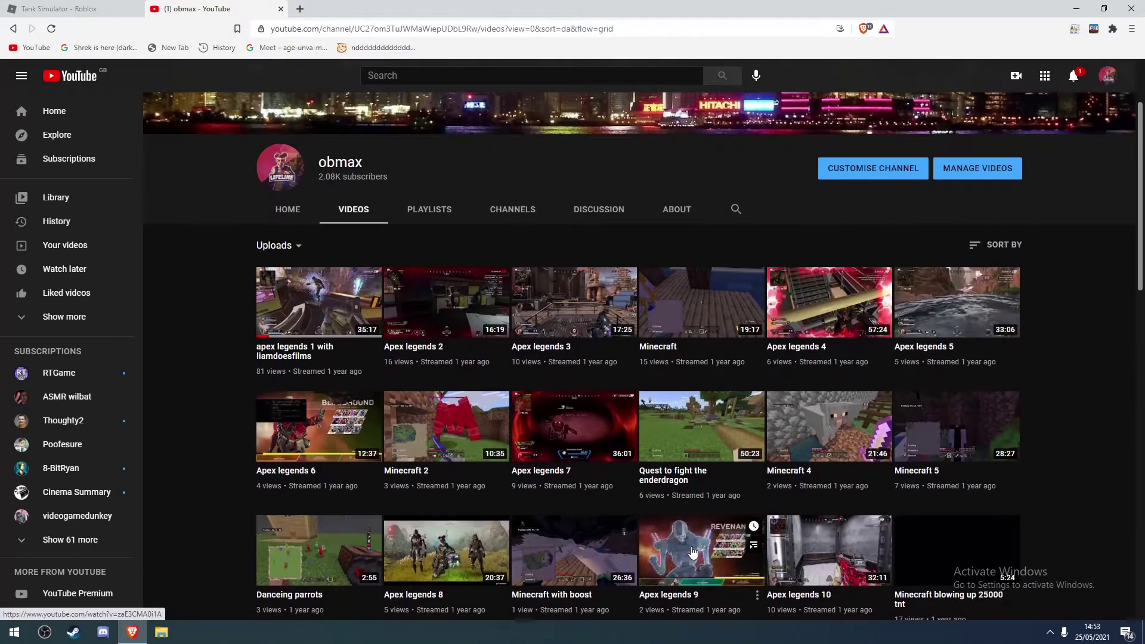
pyautogui.scroll(4, 654, 536)
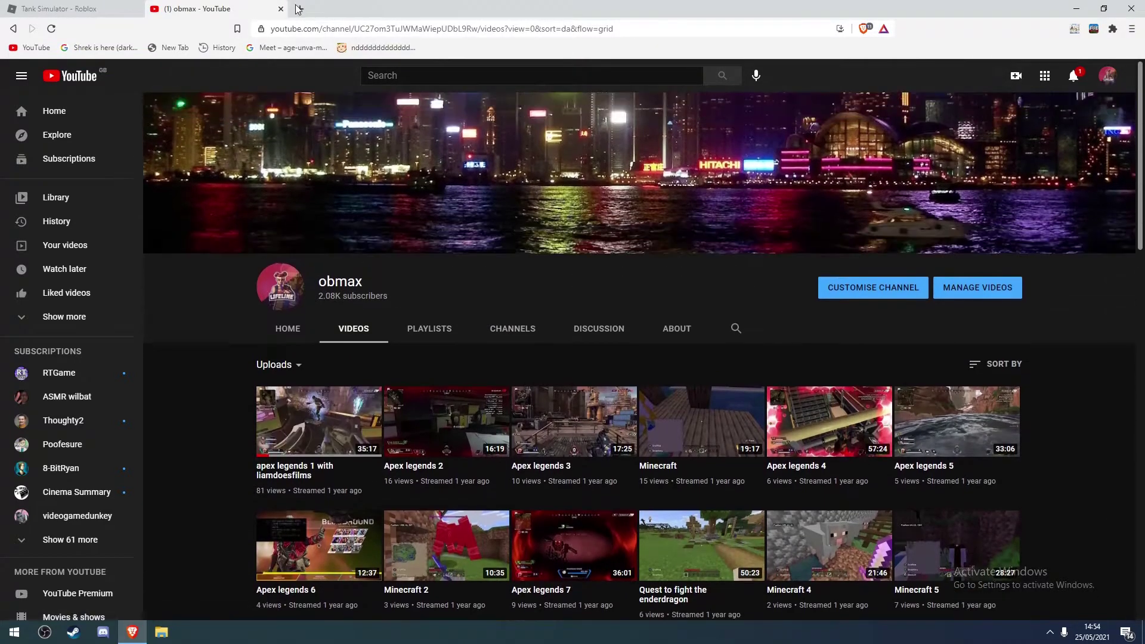
# Search YouTube for 'wilbat asmr' in a new tab, then close that tab
pyautogui.click(300, 9)
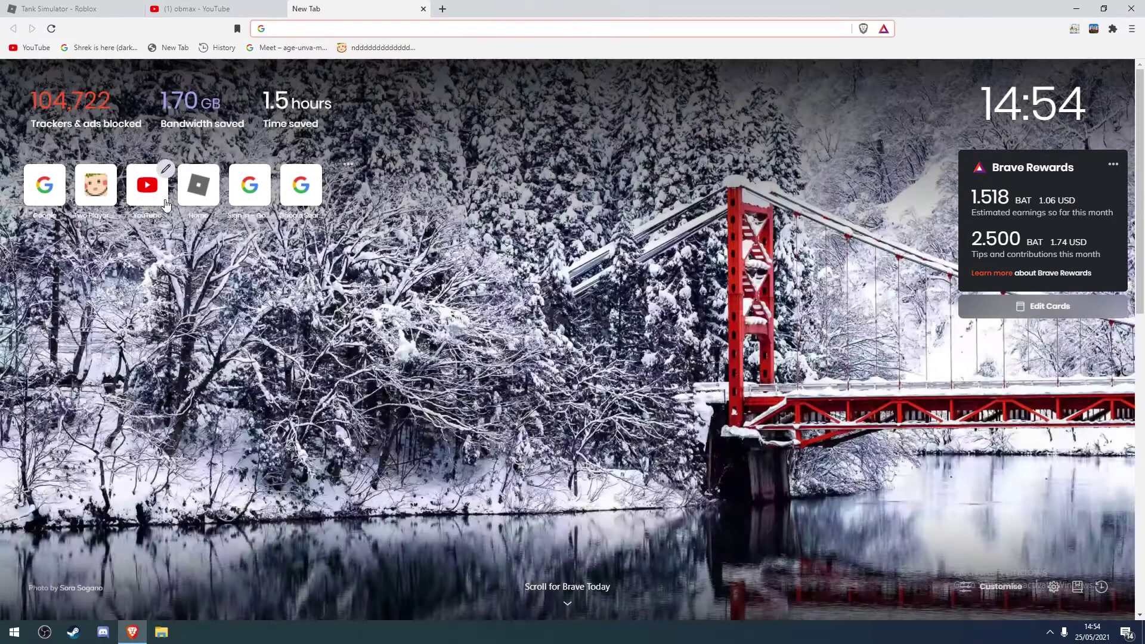
pyautogui.click(147, 186)
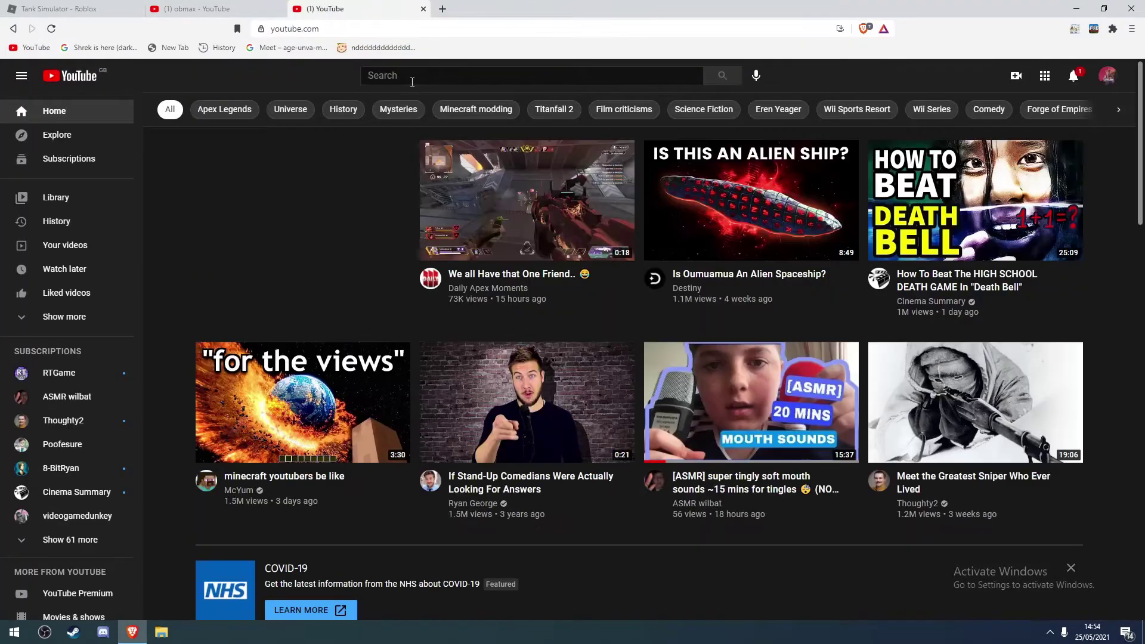
pyautogui.click(410, 77)
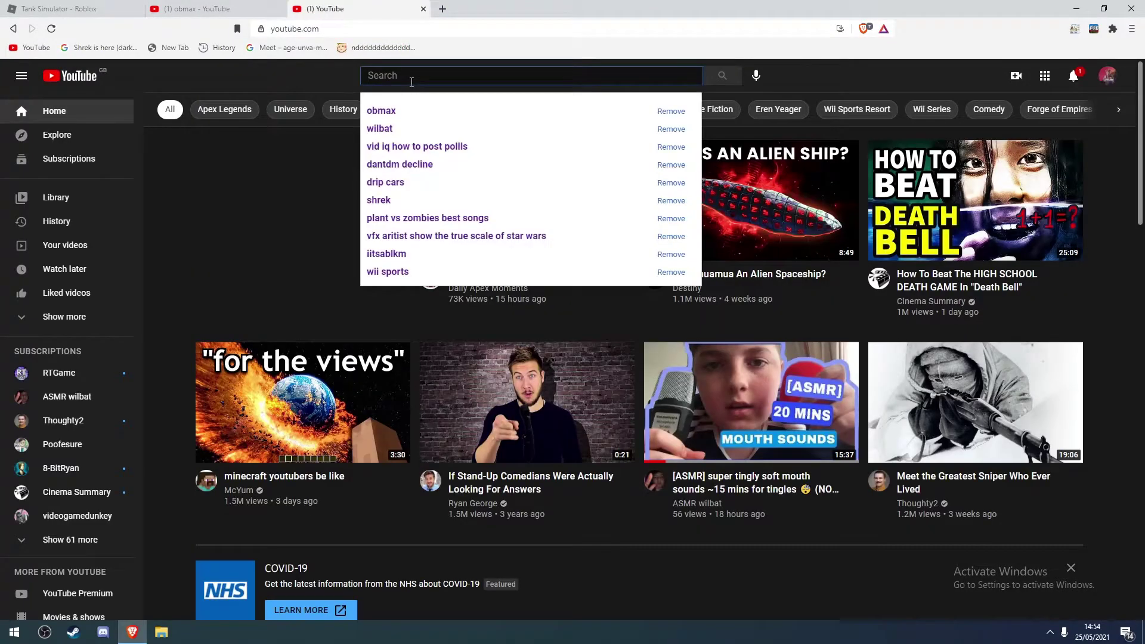
pyautogui.write('wilbat asmr')
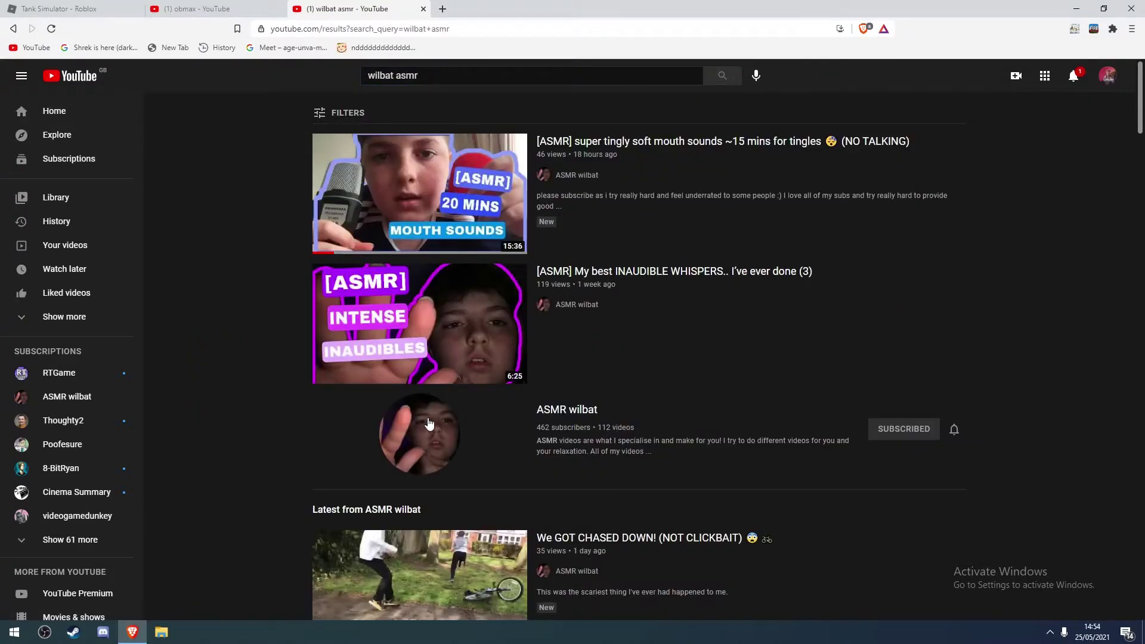
pyautogui.click(424, 9)
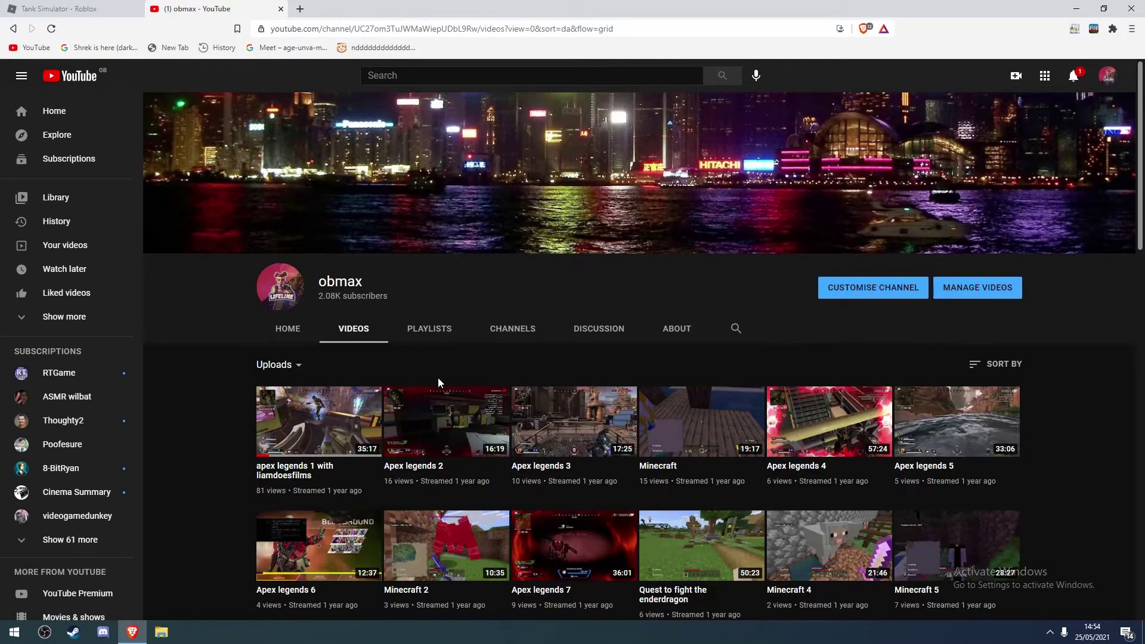
# Play 'apex legends 1 with liamdoesfilms' from the start, skip ahead, and check notifications
pyautogui.moveTo(318, 421)
pyautogui.click(311, 409)
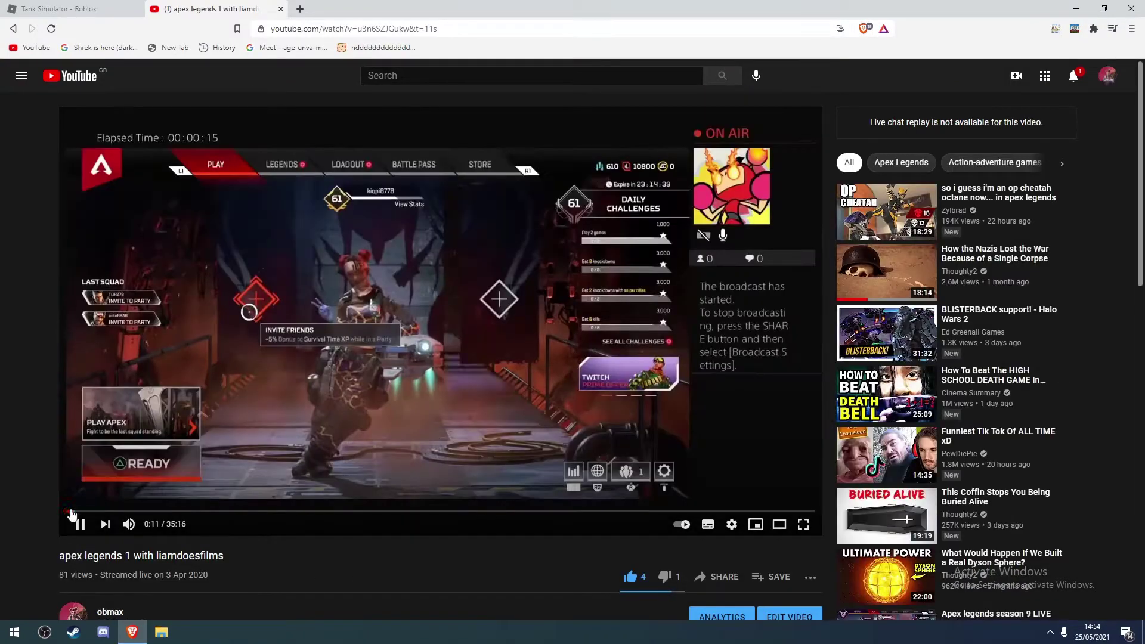
pyautogui.click(70, 511)
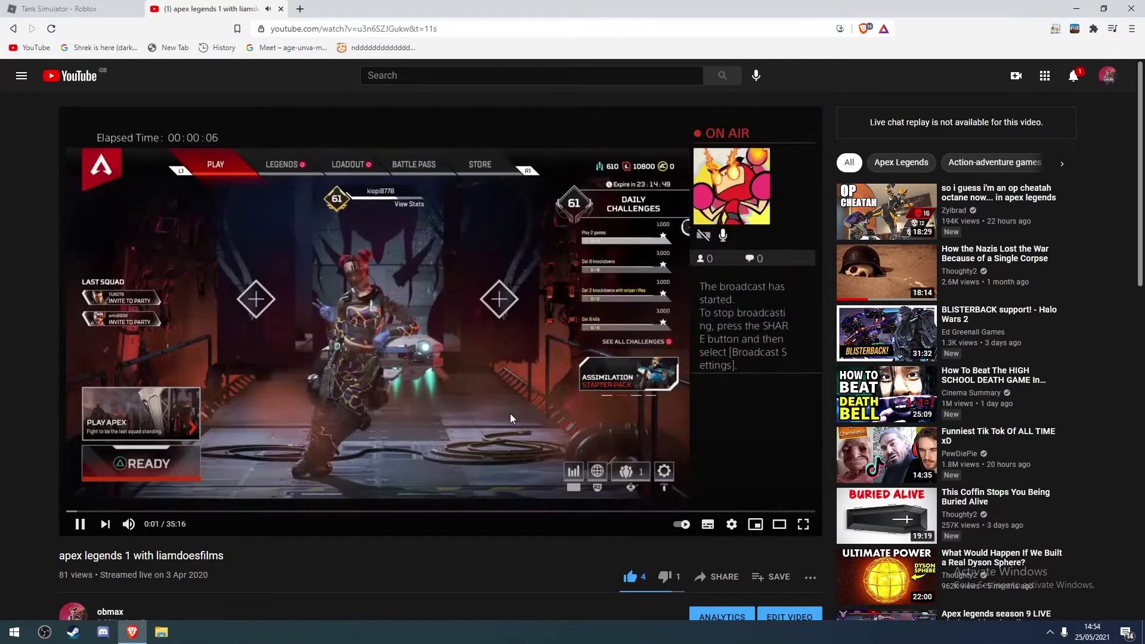
pyautogui.press('l')
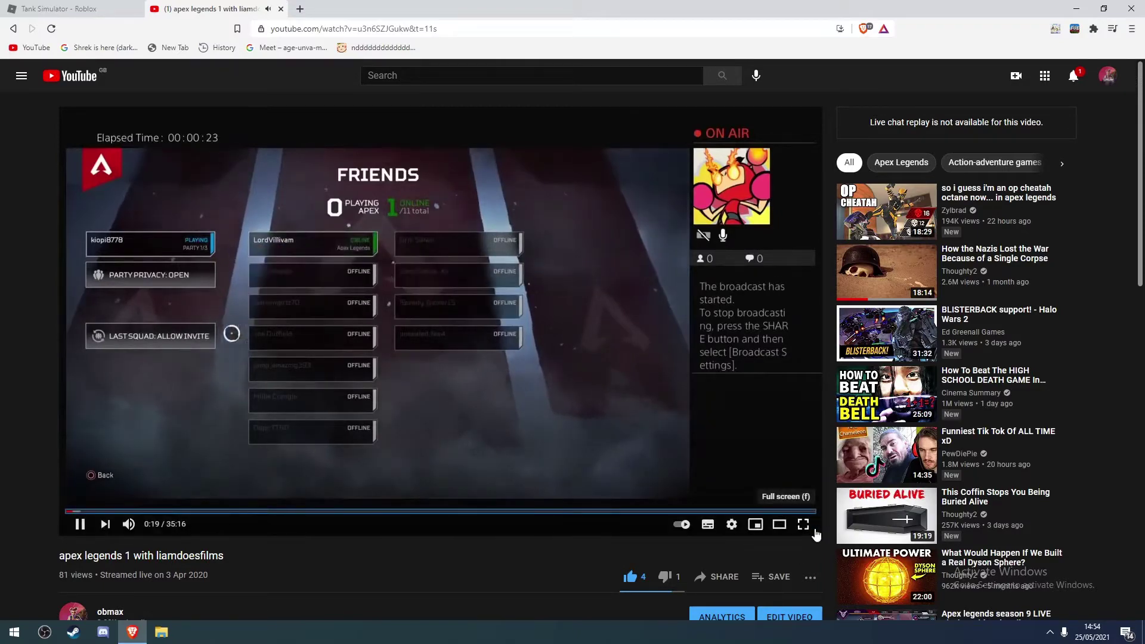
pyautogui.scroll(-3, 725, 484)
pyautogui.scroll(-2, 725, 484)
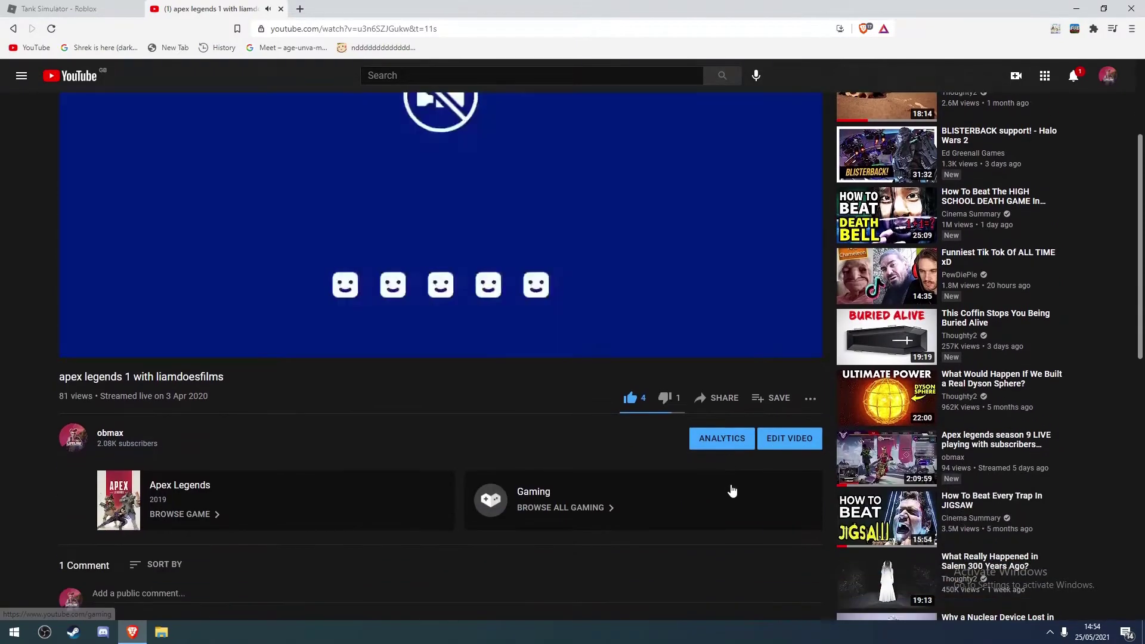
pyautogui.scroll(4, 725, 485)
pyautogui.scroll(1, 742, 478)
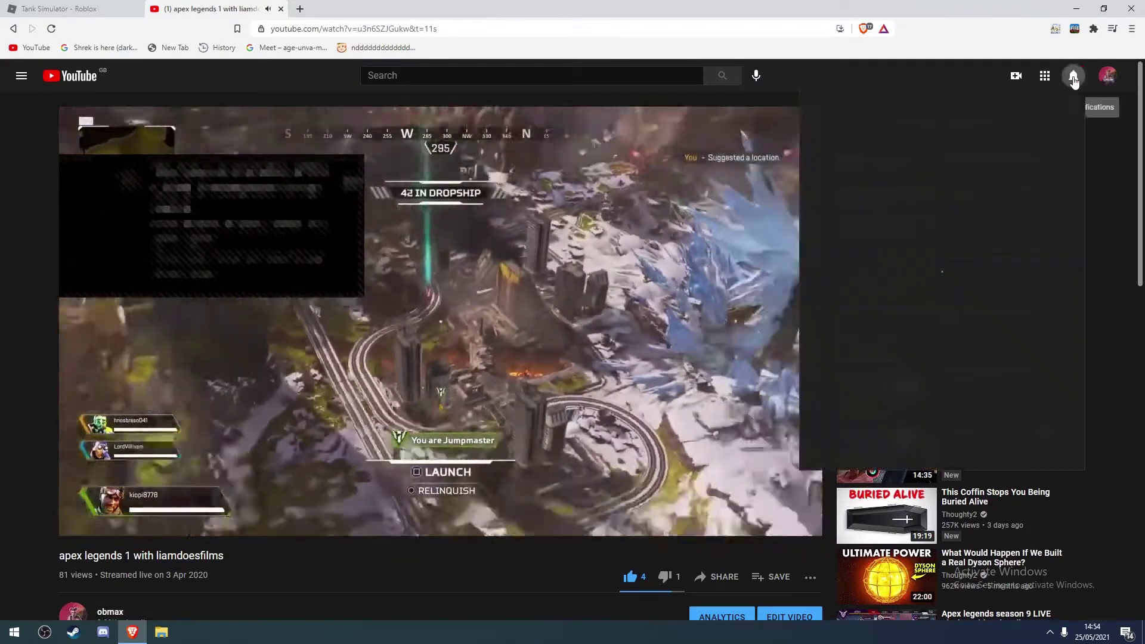
pyautogui.click(1073, 76)
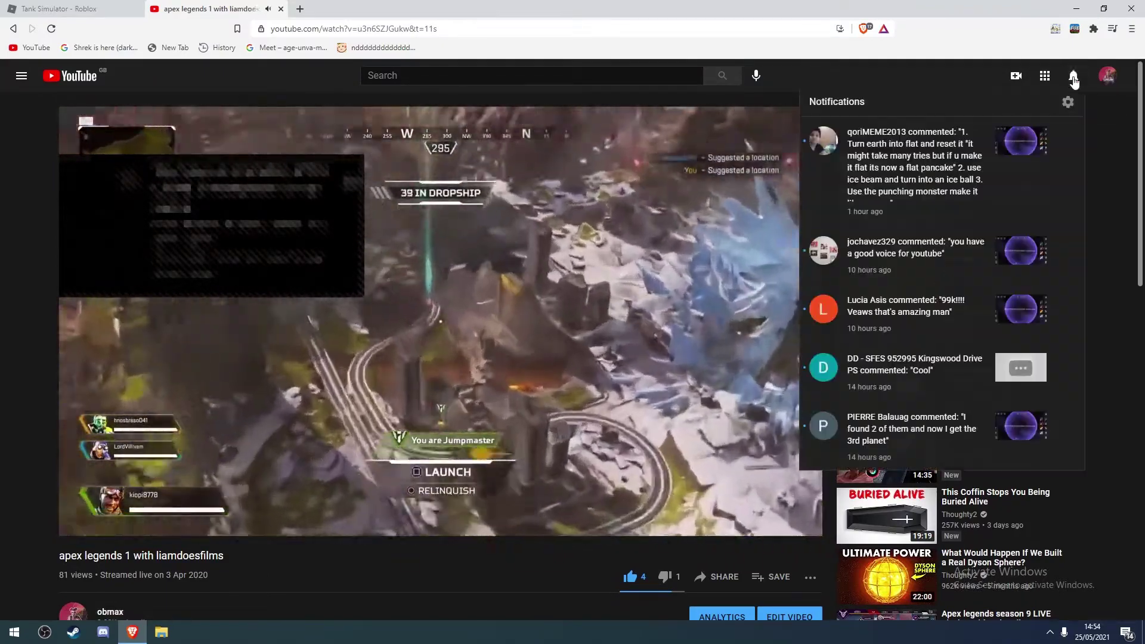
pyautogui.click(858, 318)
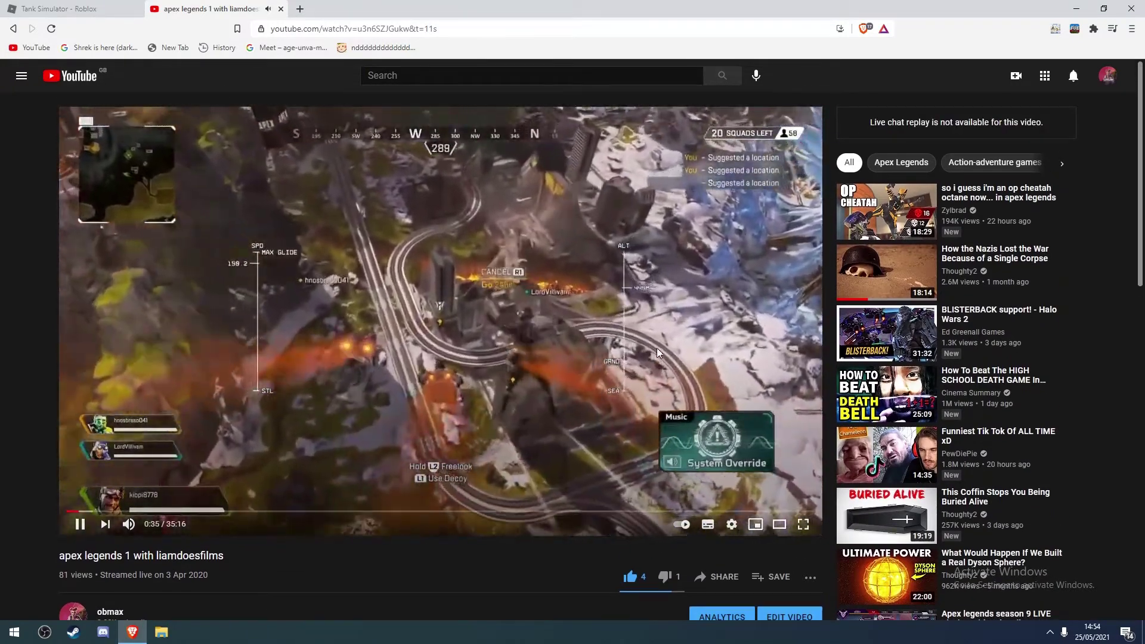
pyautogui.scroll(-1, 530, 401)
pyautogui.scroll(1, 480, 379)
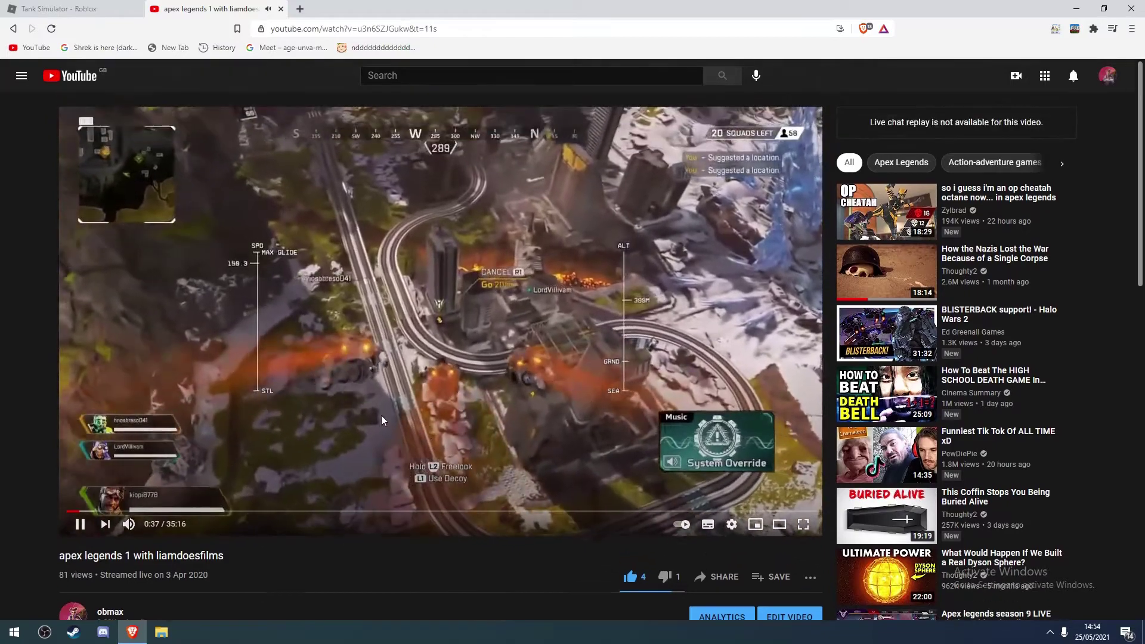
pyautogui.scroll(-3, 289, 441)
# From obmax's channel, sort the uploads oldest first, then switch to Most popular
pyautogui.click(111, 373)
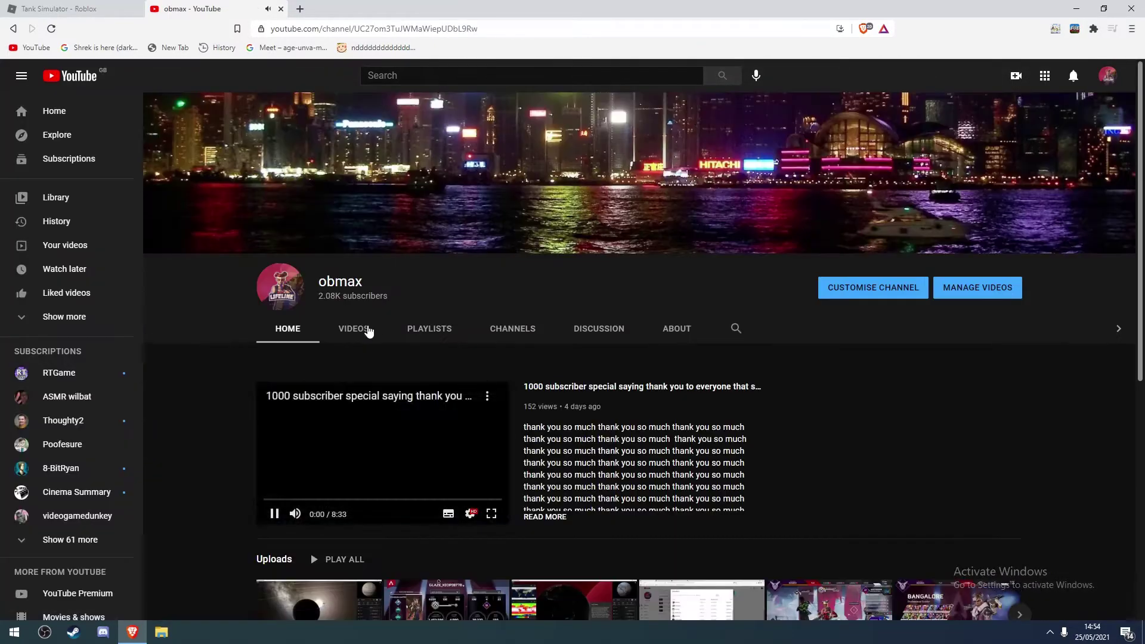
pyautogui.click(353, 328)
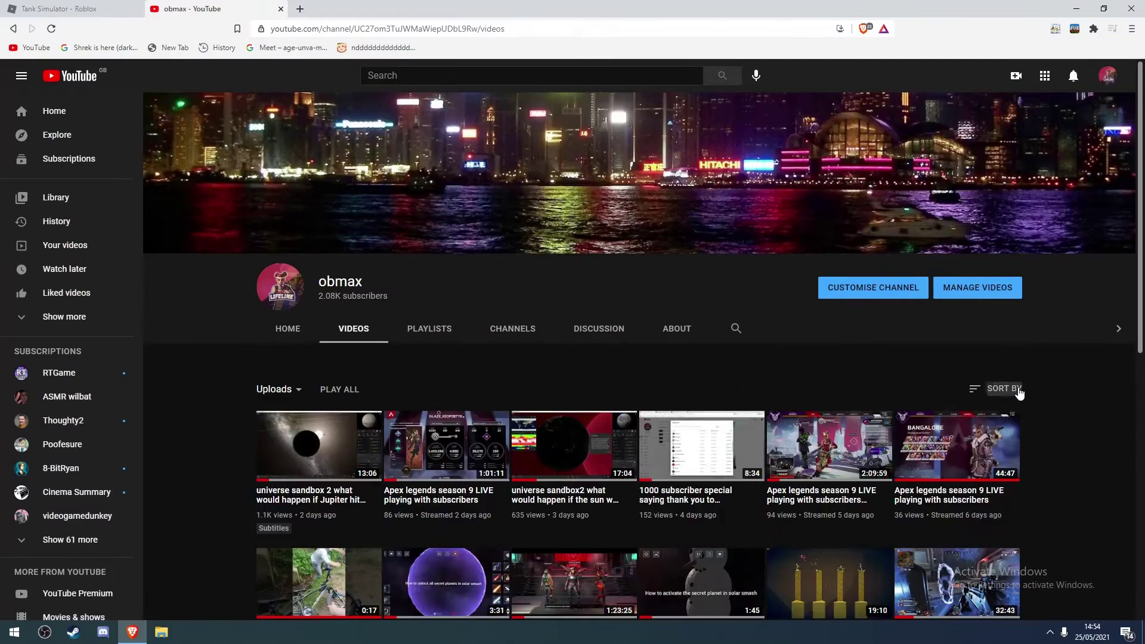
pyautogui.click(1019, 394)
pyautogui.click(970, 450)
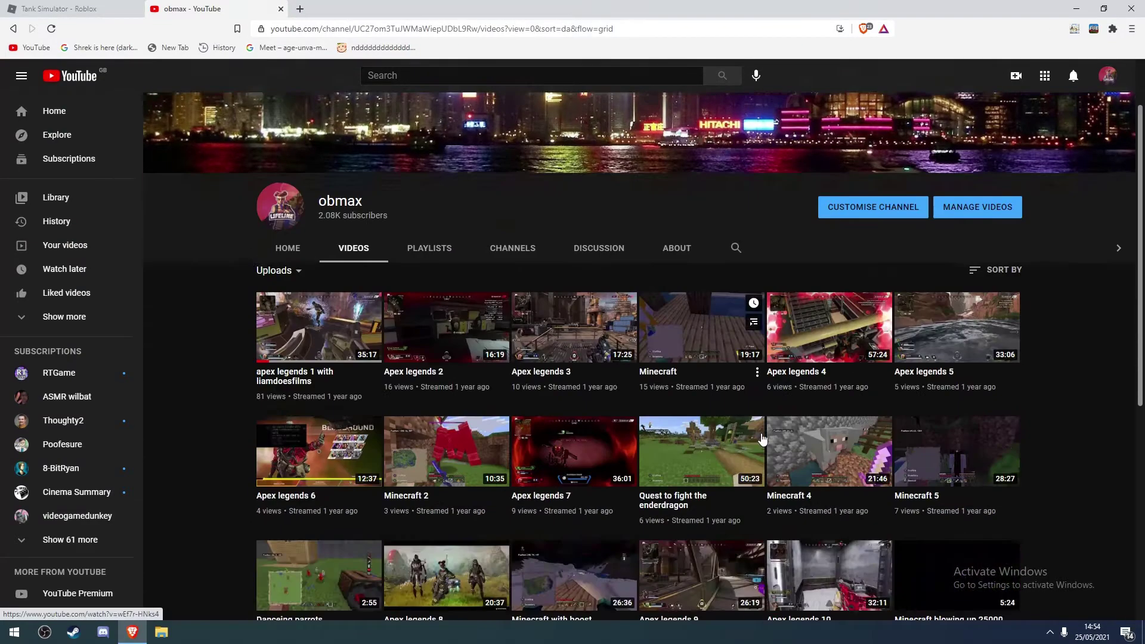
pyautogui.scroll(-4, 737, 480)
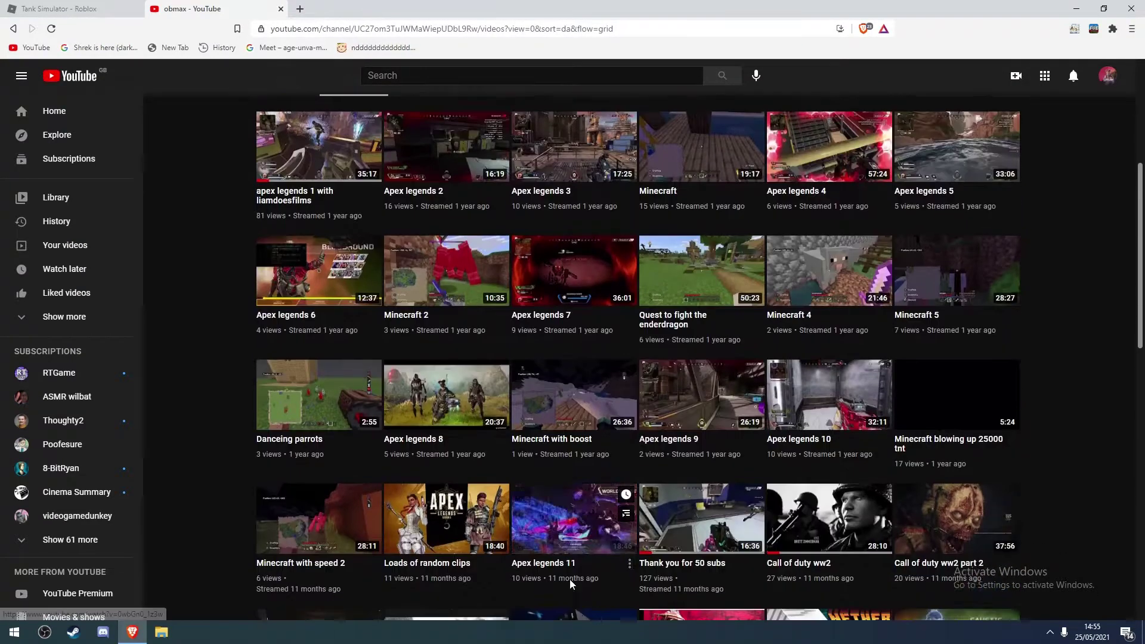
pyautogui.scroll(-1, 570, 618)
pyautogui.scroll(-2, 579, 583)
pyautogui.scroll(-3, 578, 584)
pyautogui.scroll(-2, 578, 584)
pyautogui.scroll(-1, 578, 583)
pyautogui.scroll(-1, 577, 584)
pyautogui.scroll(-1, 578, 583)
pyautogui.scroll(-3, 579, 581)
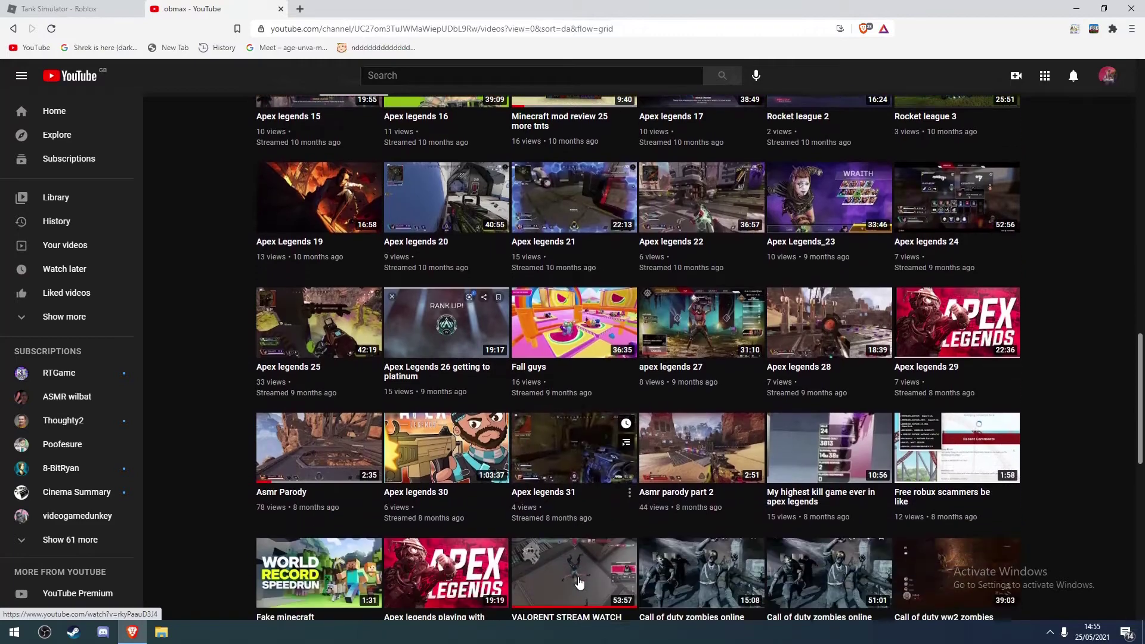
pyautogui.scroll(-1, 580, 581)
pyautogui.scroll(3, 593, 577)
pyautogui.scroll(3, 593, 577)
pyautogui.scroll(1, 593, 578)
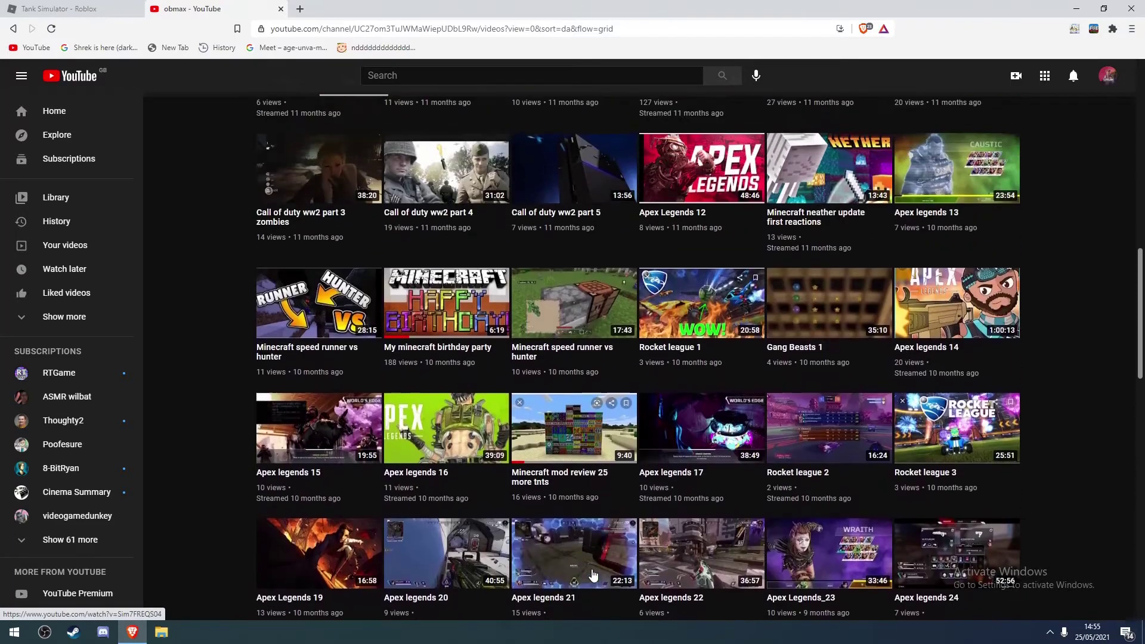
pyautogui.scroll(1, 593, 577)
pyautogui.scroll(2, 593, 576)
pyautogui.scroll(3, 593, 577)
pyautogui.scroll(1, 594, 577)
pyautogui.scroll(2, 593, 577)
pyautogui.scroll(2, 593, 578)
pyautogui.scroll(3, 593, 577)
pyautogui.scroll(2, 594, 577)
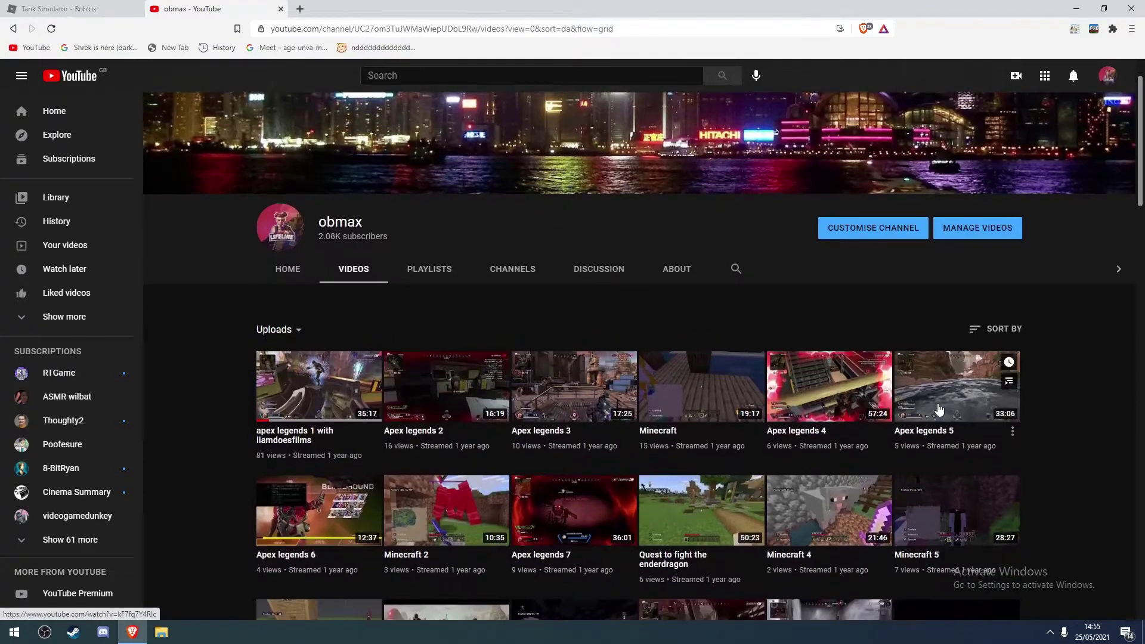
pyautogui.click(1006, 330)
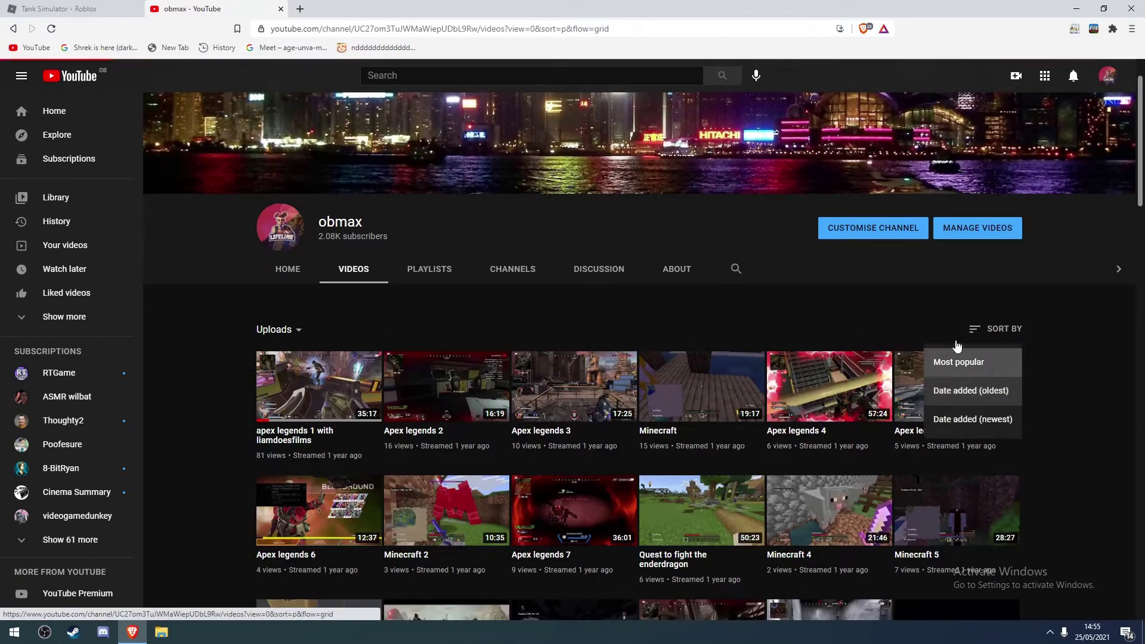
pyautogui.click(948, 357)
pyautogui.scroll(-3, 831, 413)
pyautogui.scroll(-2, 789, 434)
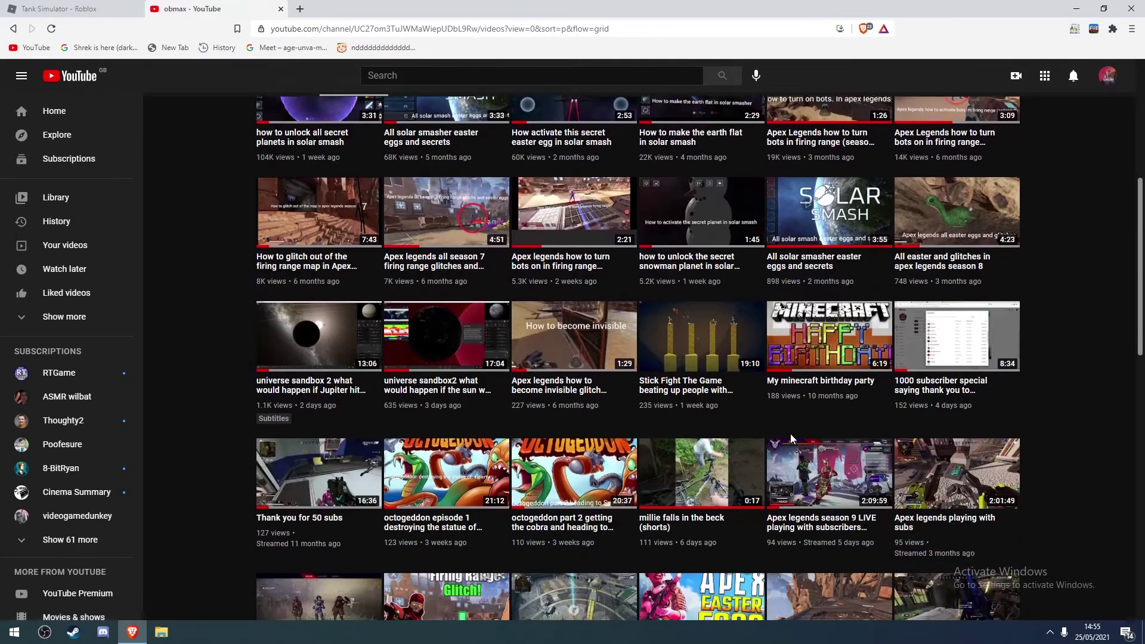
pyautogui.scroll(-1, 790, 434)
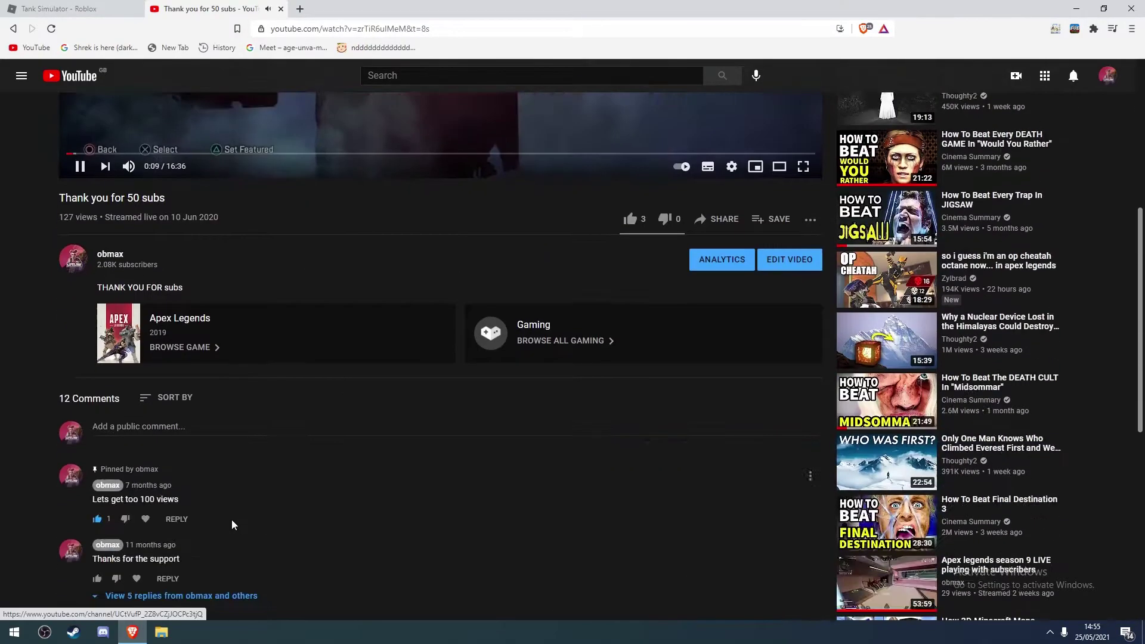
pyautogui.scroll(-4, 232, 520)
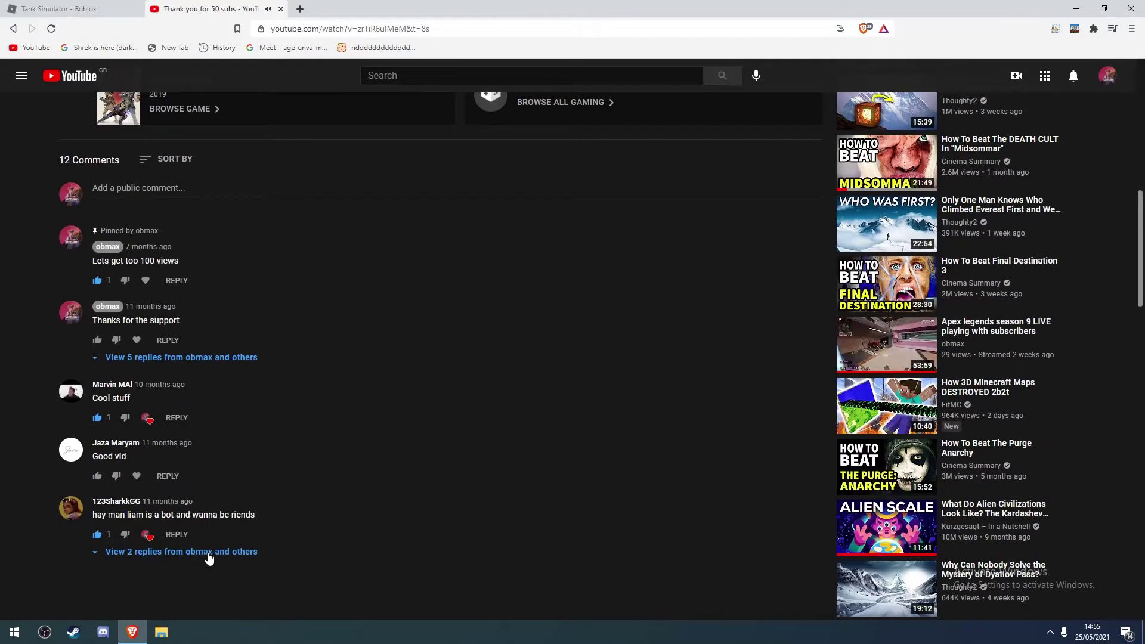
pyautogui.scroll(4, 296, 546)
pyautogui.scroll(4, 326, 538)
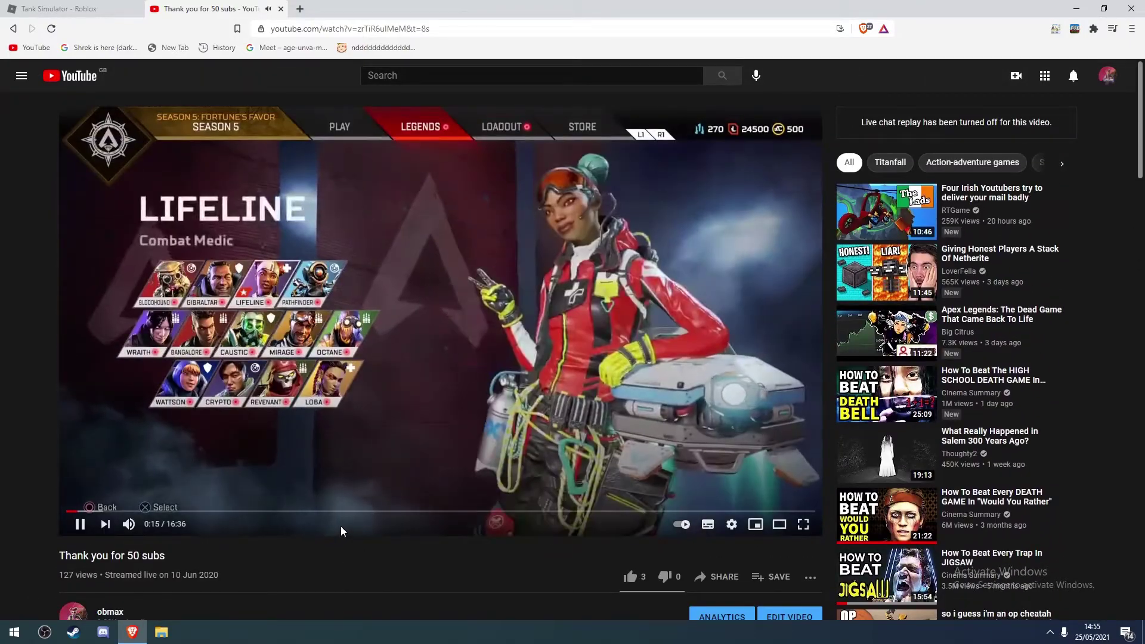
pyautogui.scroll(-1, 412, 536)
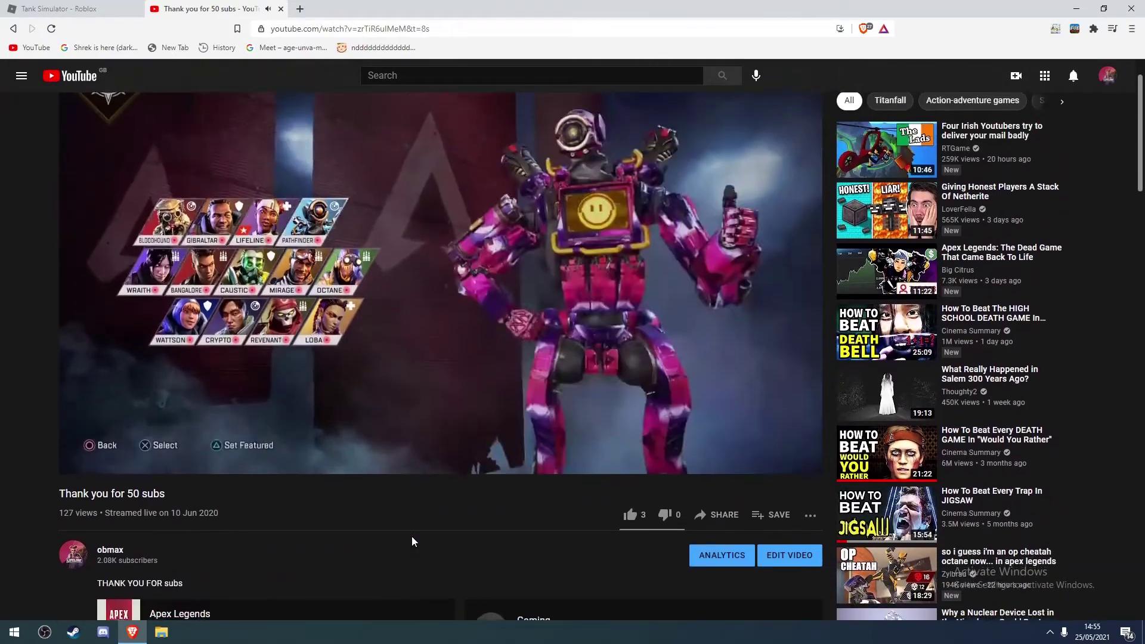
pyautogui.scroll(-2, 412, 535)
pyautogui.scroll(3, 411, 529)
pyautogui.scroll(1, 410, 529)
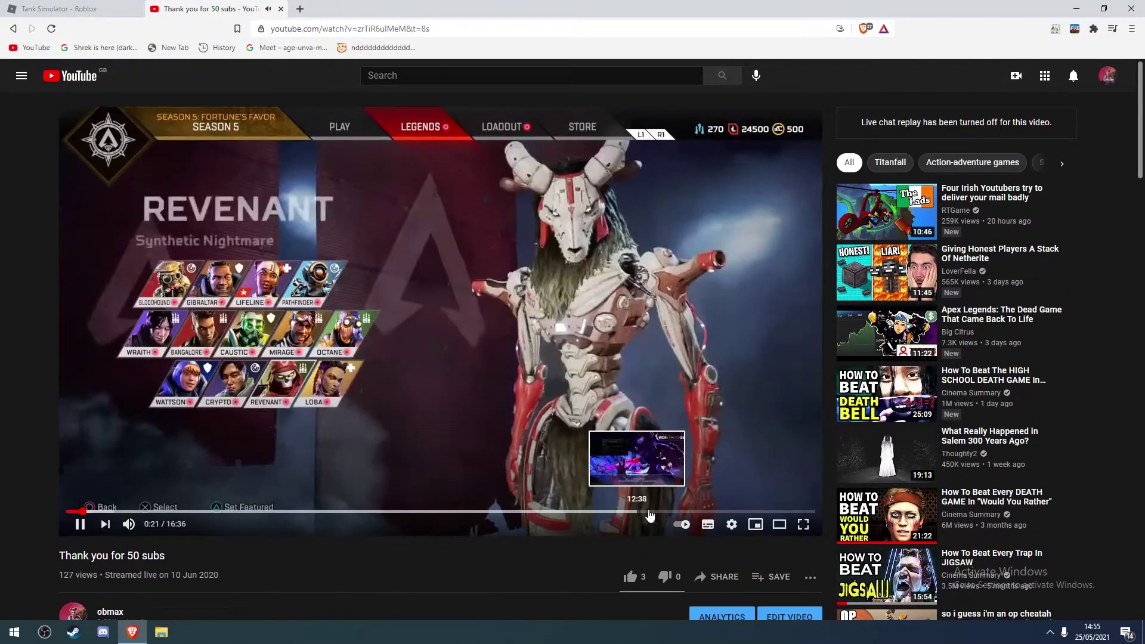
# Pause the 'Thank you for 50 subs' stream at 0:22
pyautogui.click(682, 445)
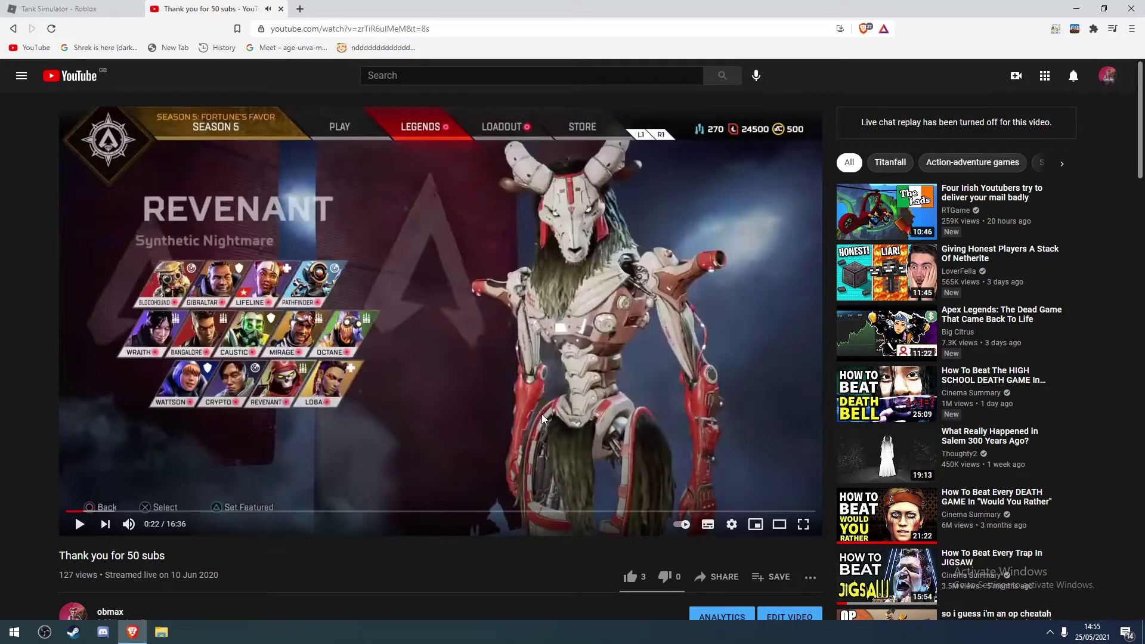
pyautogui.scroll(-2, 631, 369)
pyautogui.scroll(-6, 634, 385)
pyautogui.scroll(-3, 643, 401)
pyautogui.scroll(-3, 643, 402)
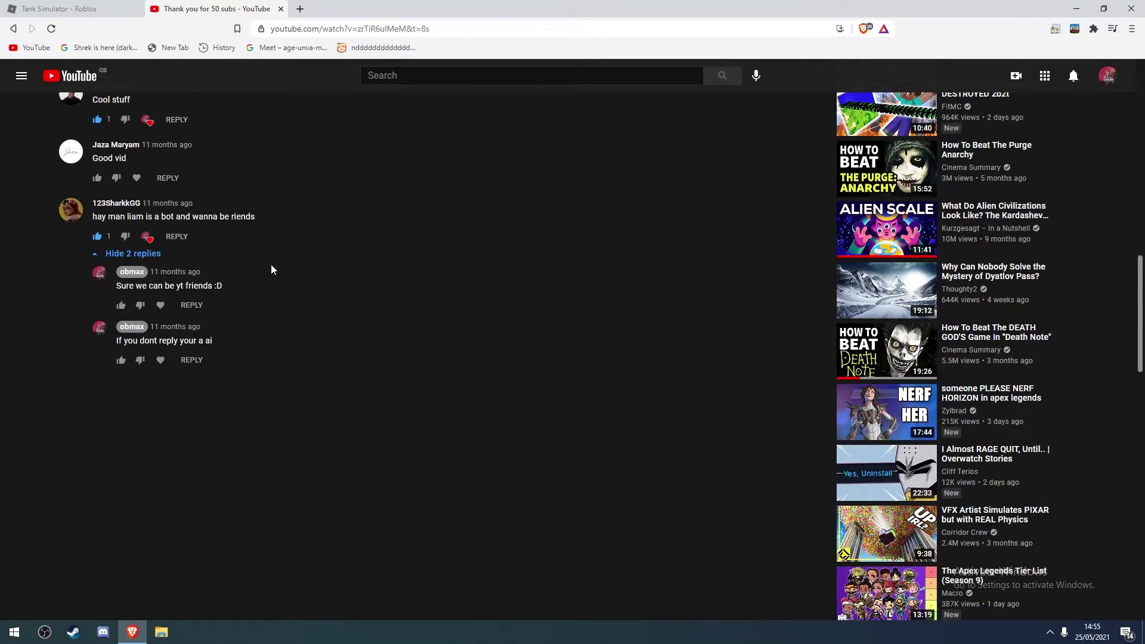
pyautogui.scroll(5, 225, 276)
pyautogui.scroll(5, 241, 282)
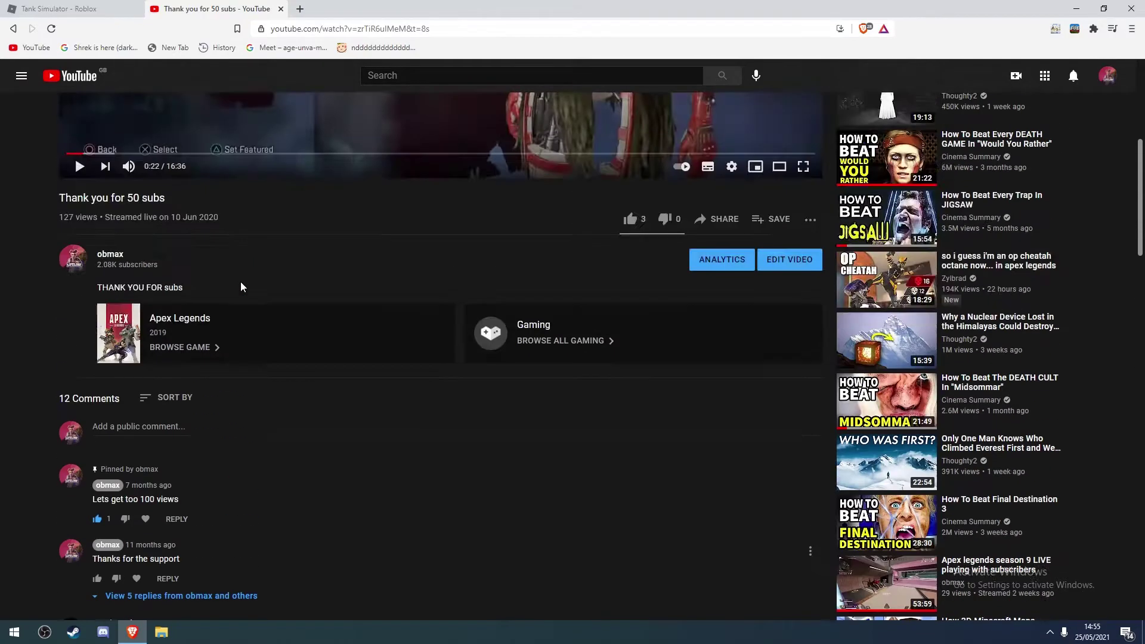
pyautogui.scroll(3, 232, 283)
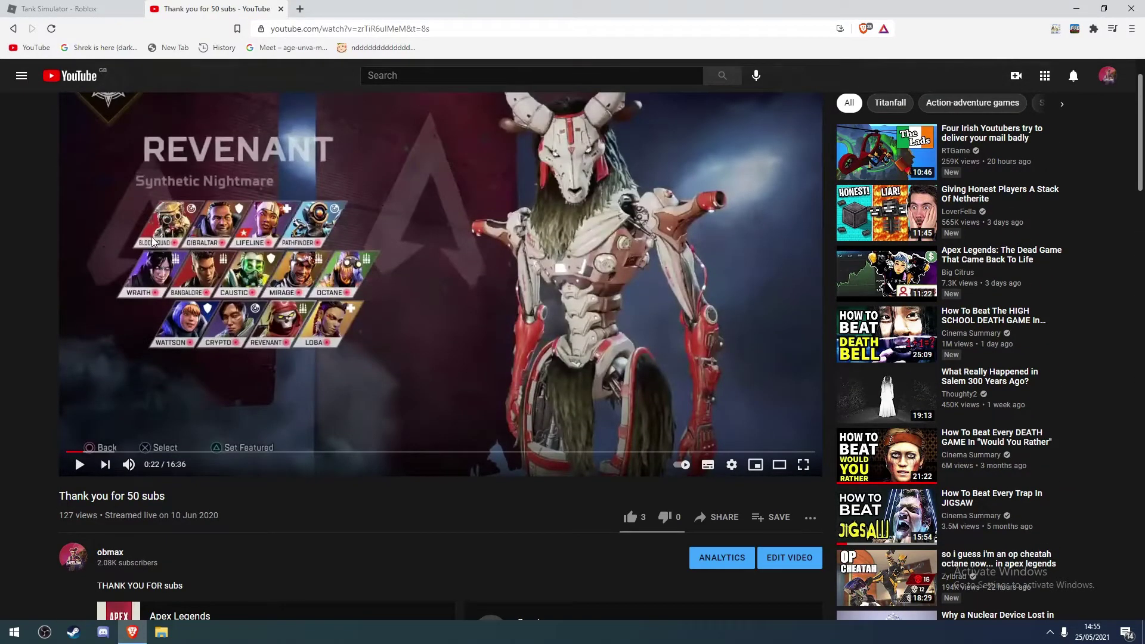
pyautogui.scroll(2, 143, 235)
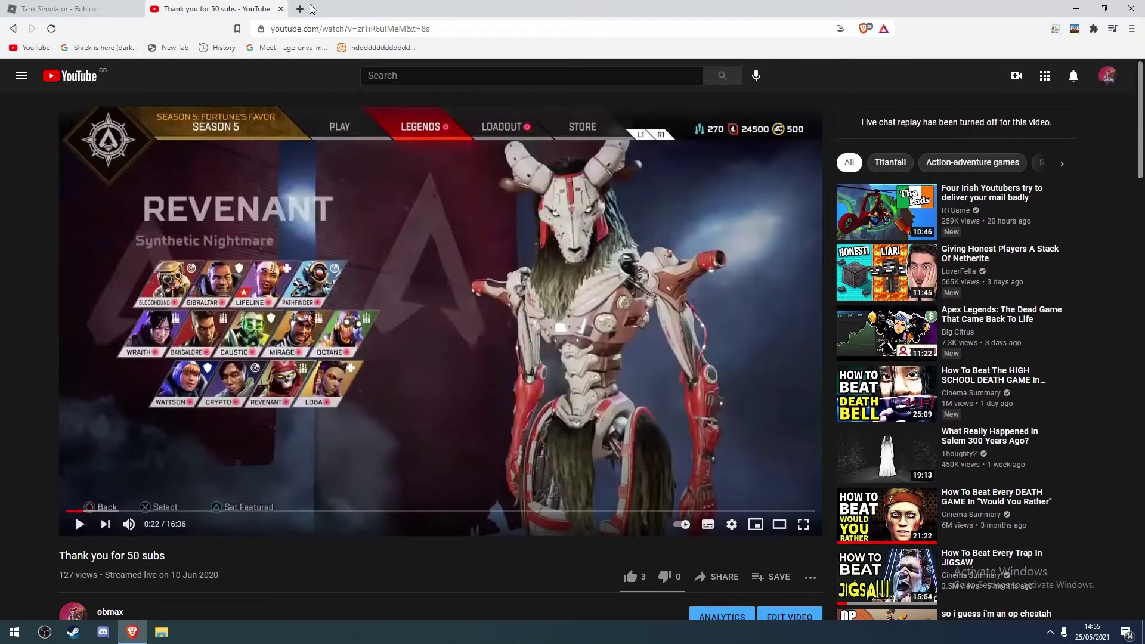
# Search Google in a new tab for the most subscribed YouTube channels
pyautogui.click(299, 8)
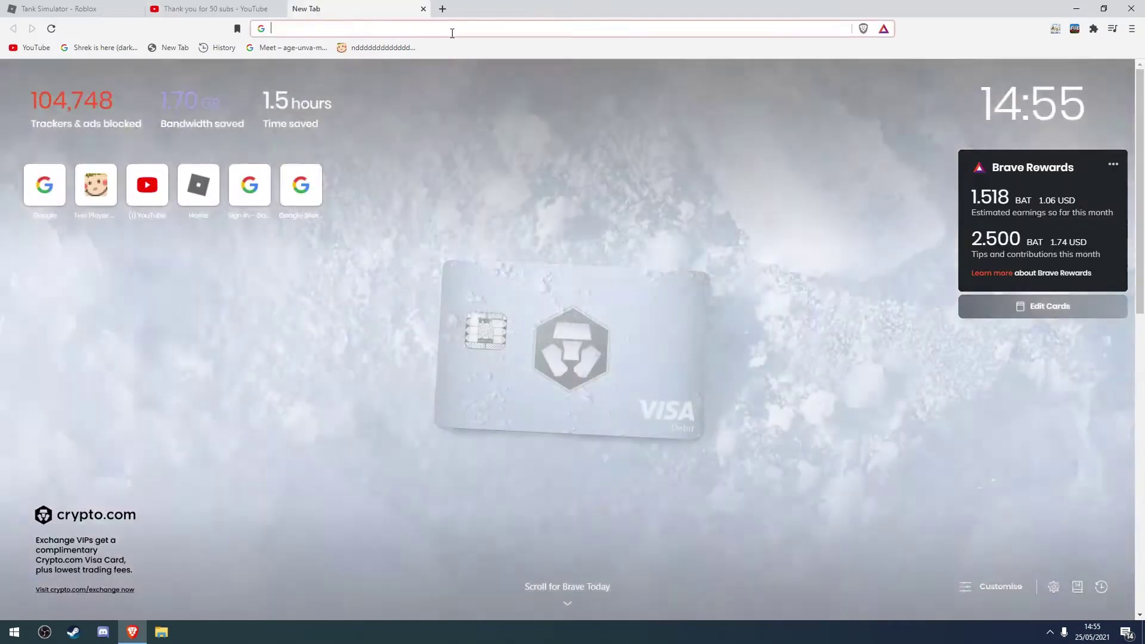
pyautogui.write('yotube ')
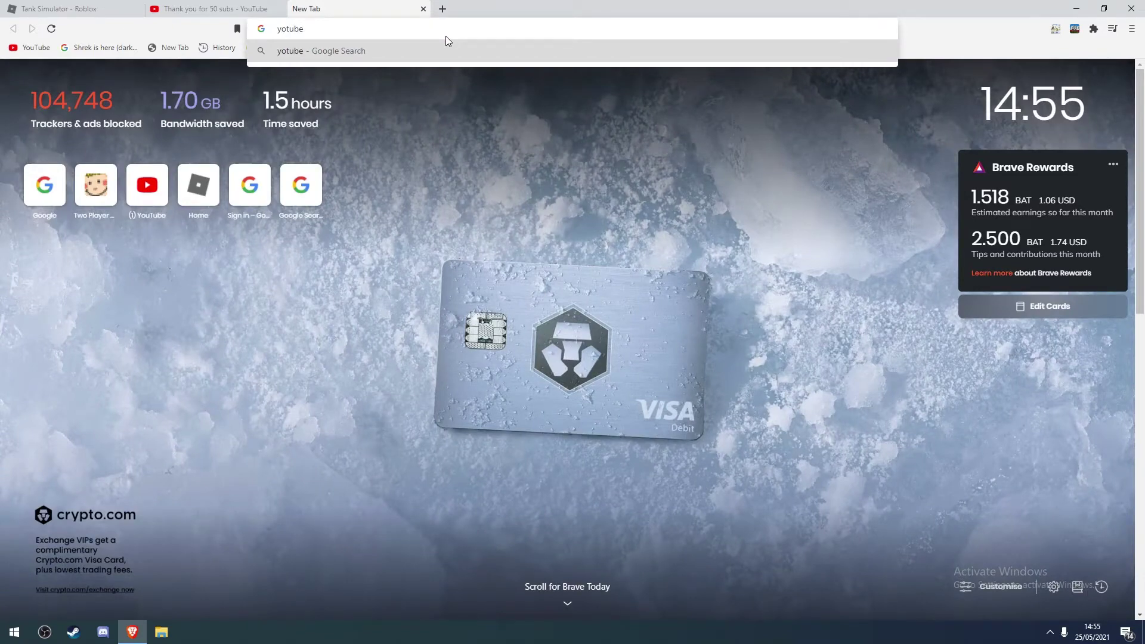
pyautogui.write('most subscribed channerls')
pyautogui.press('Return')
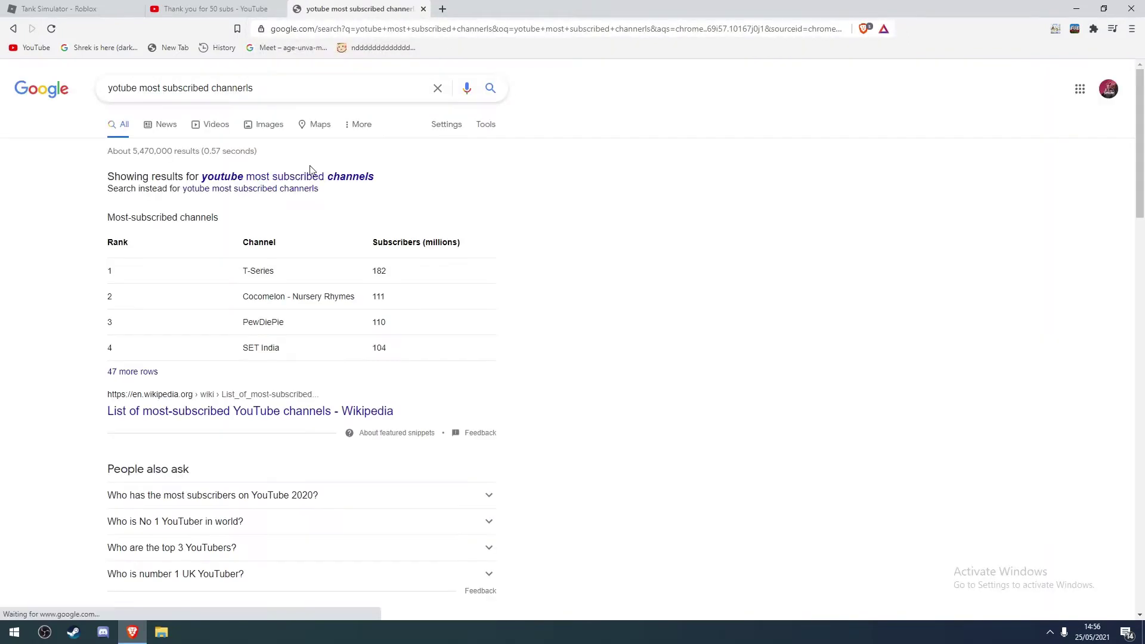
pyautogui.scroll(-3, 348, 179)
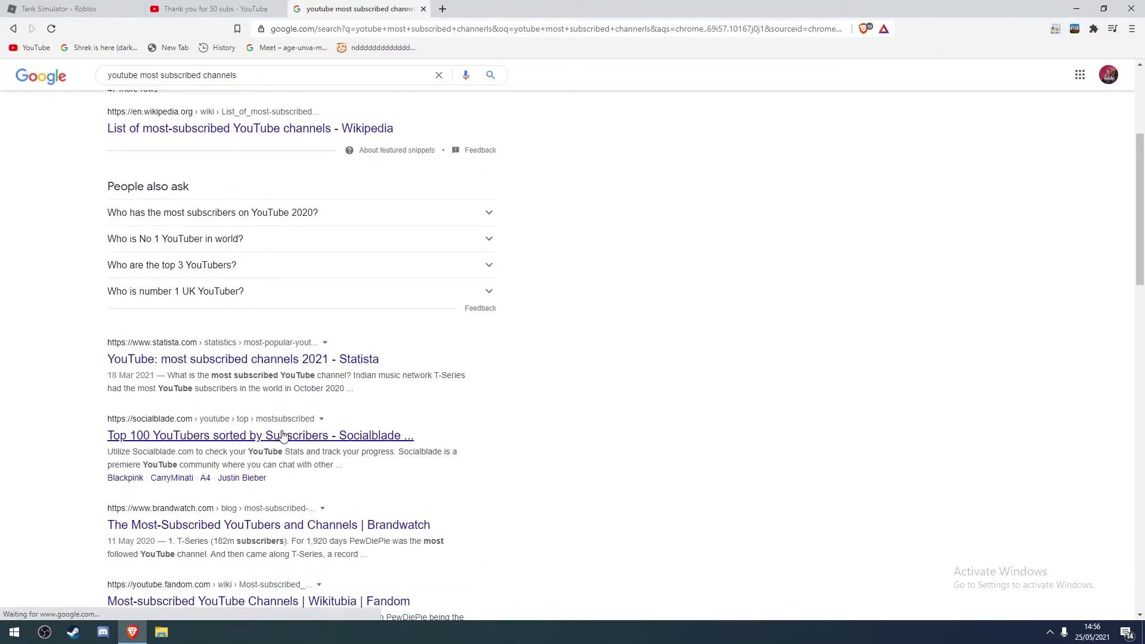
pyautogui.scroll(-2, 284, 436)
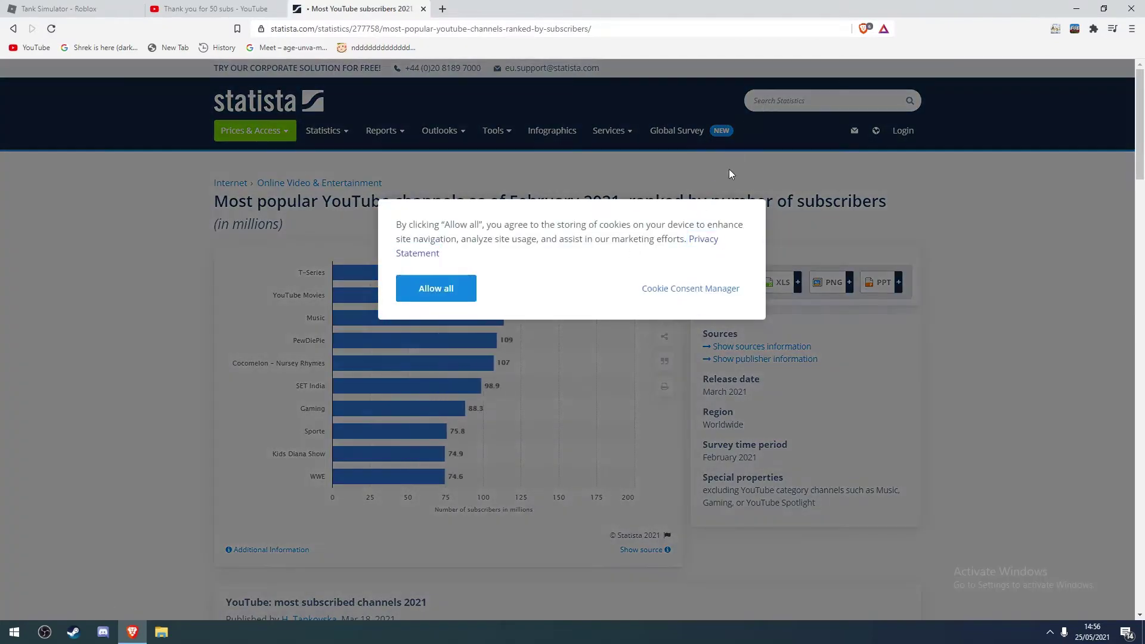
# Accept Statista's cookies, try blocking all cookies in Brave Shields, then restore cross-site blocking
pyautogui.click(474, 291)
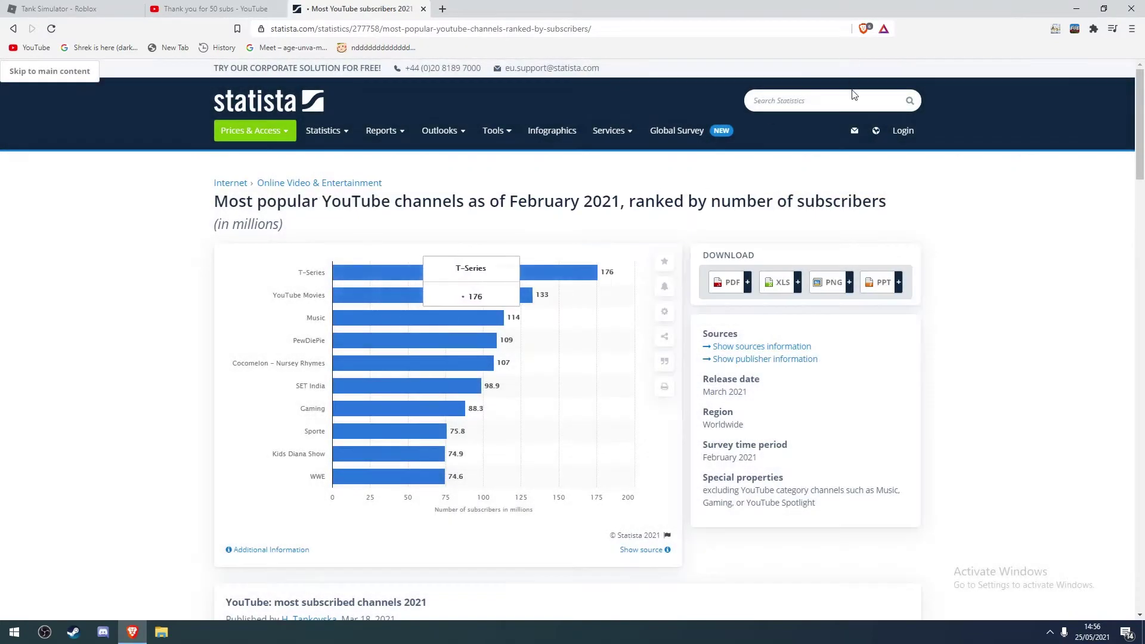
pyautogui.click(862, 30)
pyautogui.click(774, 254)
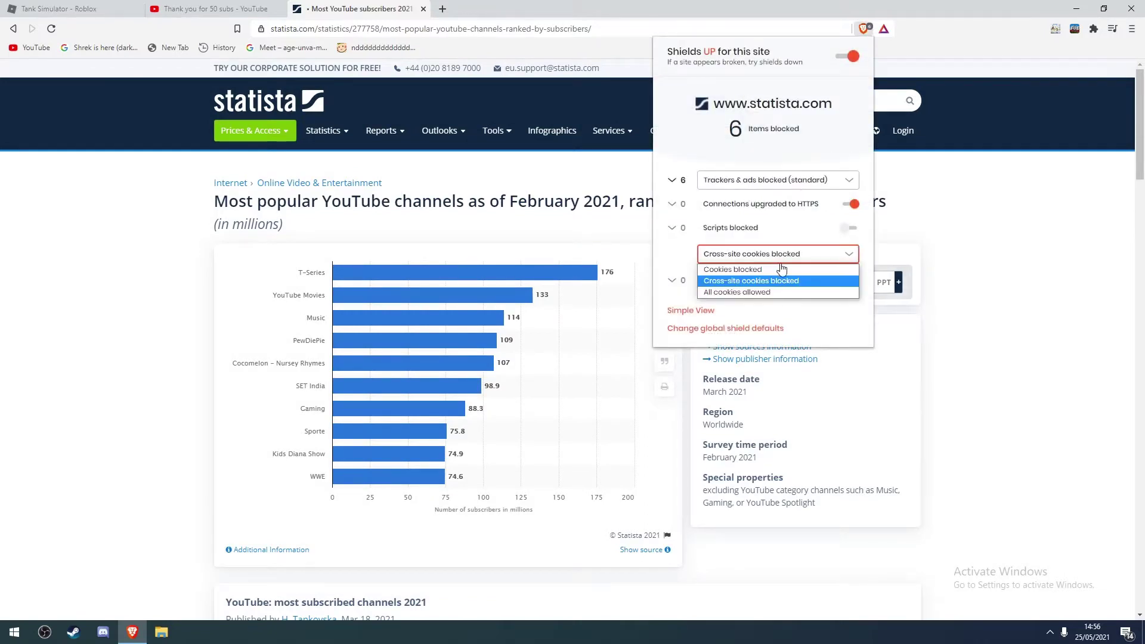
pyautogui.click(777, 271)
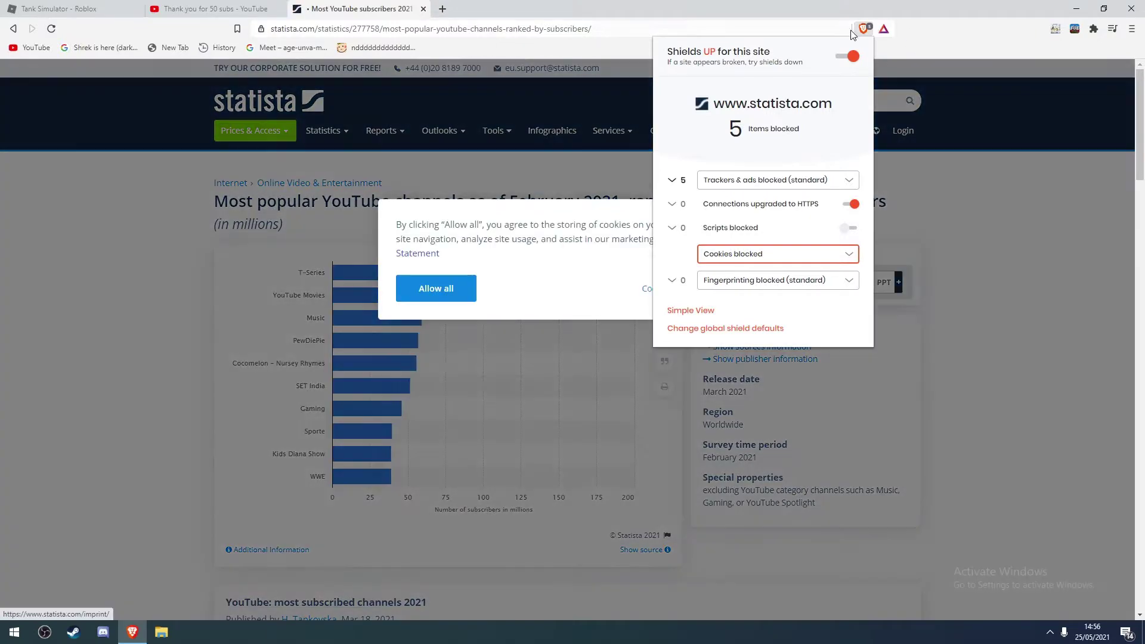
pyautogui.click(862, 29)
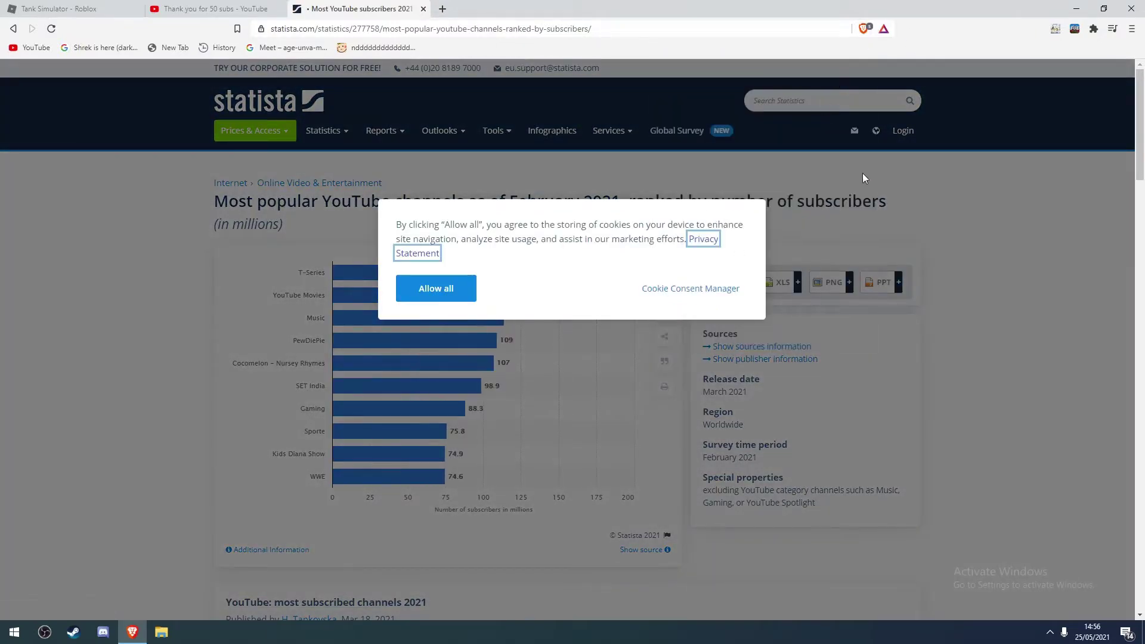
pyautogui.click(863, 27)
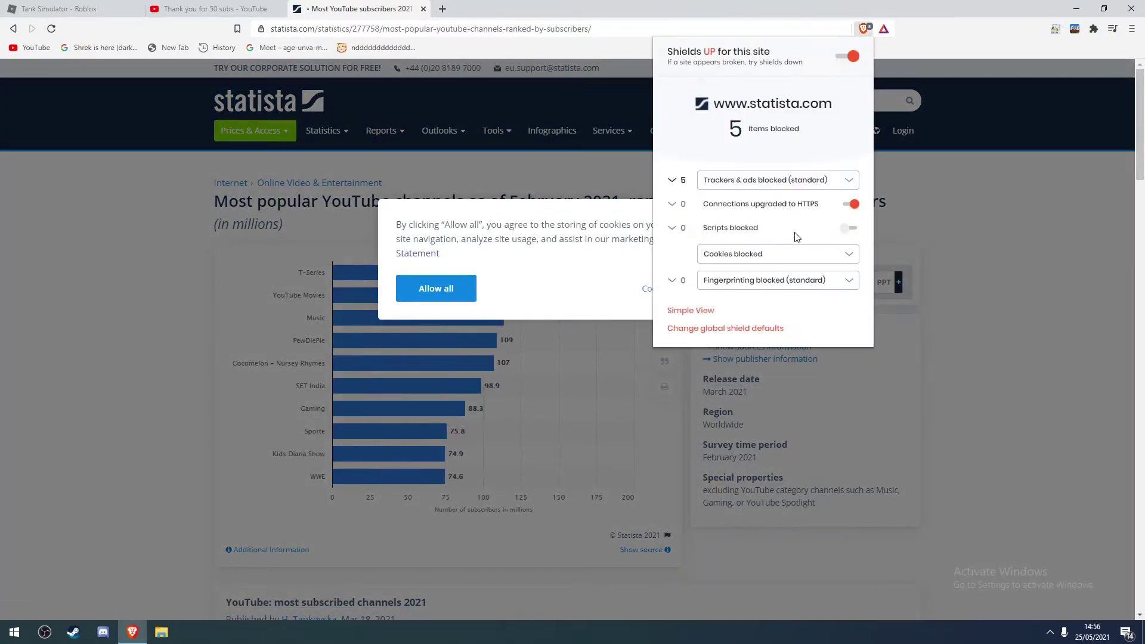
pyautogui.click(785, 281)
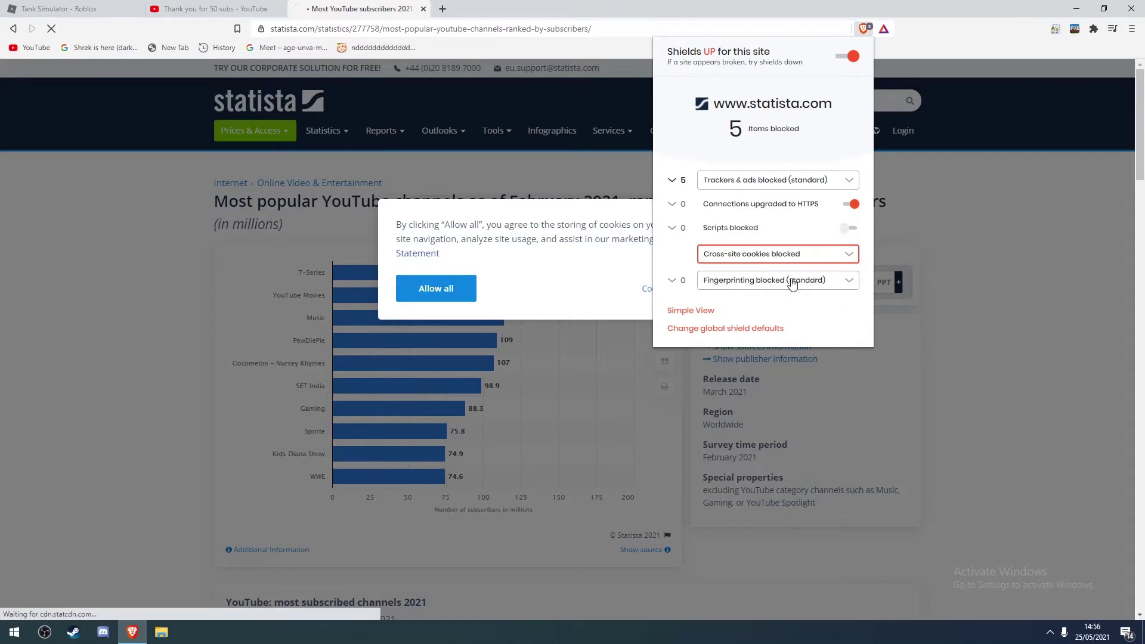
pyautogui.click(865, 32)
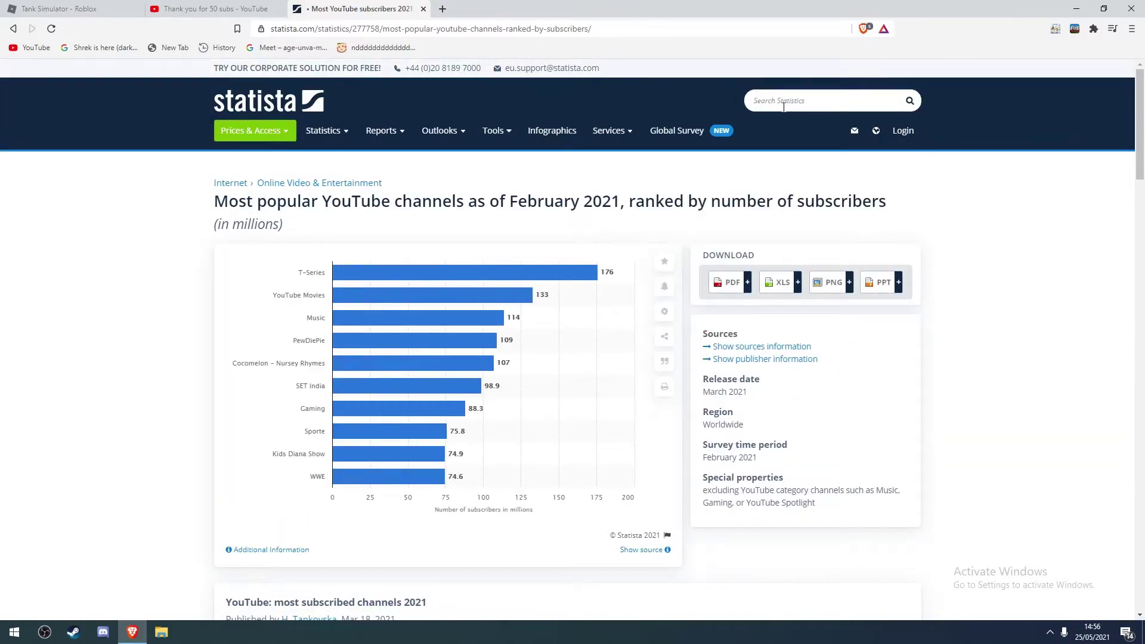
pyautogui.click(776, 101)
pyautogui.write('obmax')
# Search Statista for obmax, then go back to the Google results
pyautogui.press('Return')
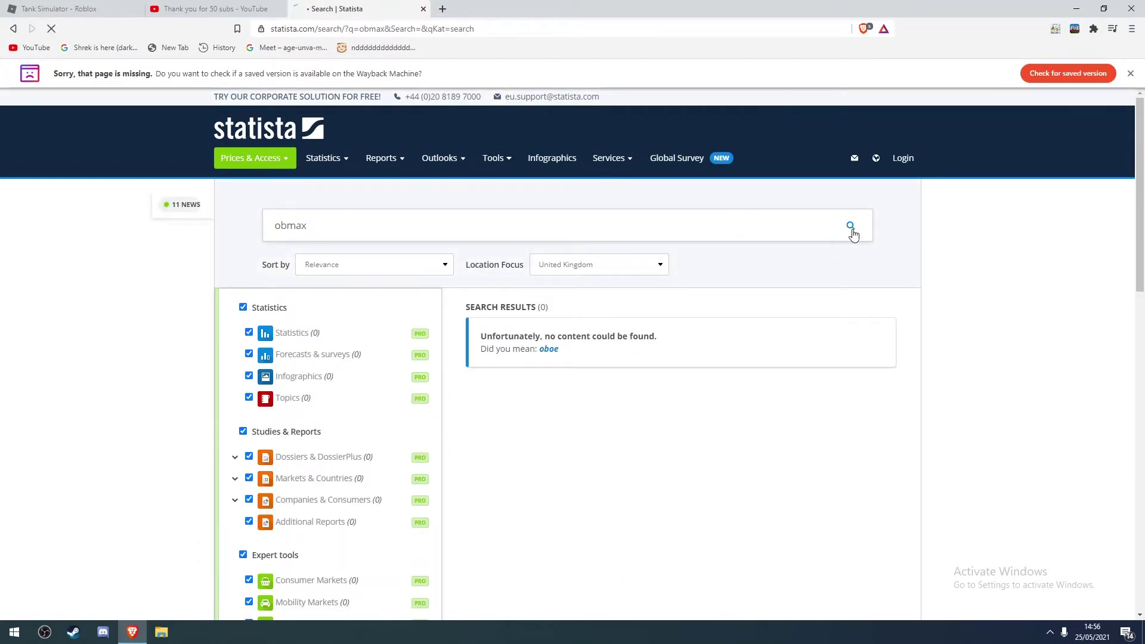
pyautogui.click(16, 30)
pyautogui.click(12, 29)
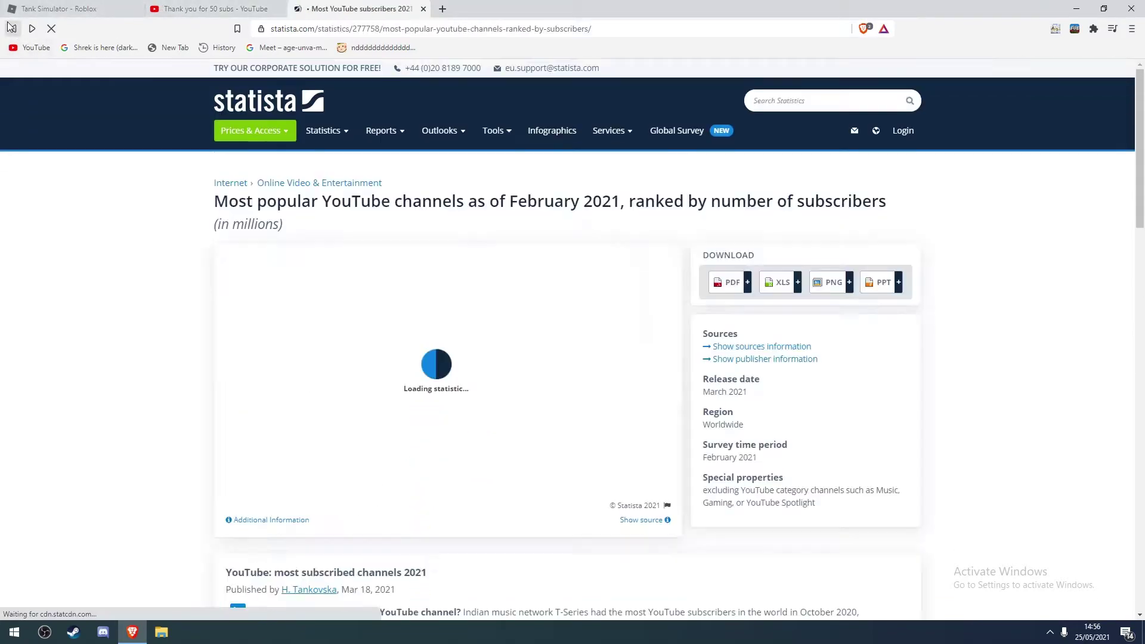
pyautogui.scroll(-4, 313, 275)
pyautogui.scroll(-2, 314, 274)
pyautogui.scroll(-3, 448, 346)
pyautogui.scroll(-3, 653, 429)
pyautogui.scroll(-3, 518, 410)
pyautogui.scroll(-3, 573, 421)
pyautogui.scroll(-2, 573, 422)
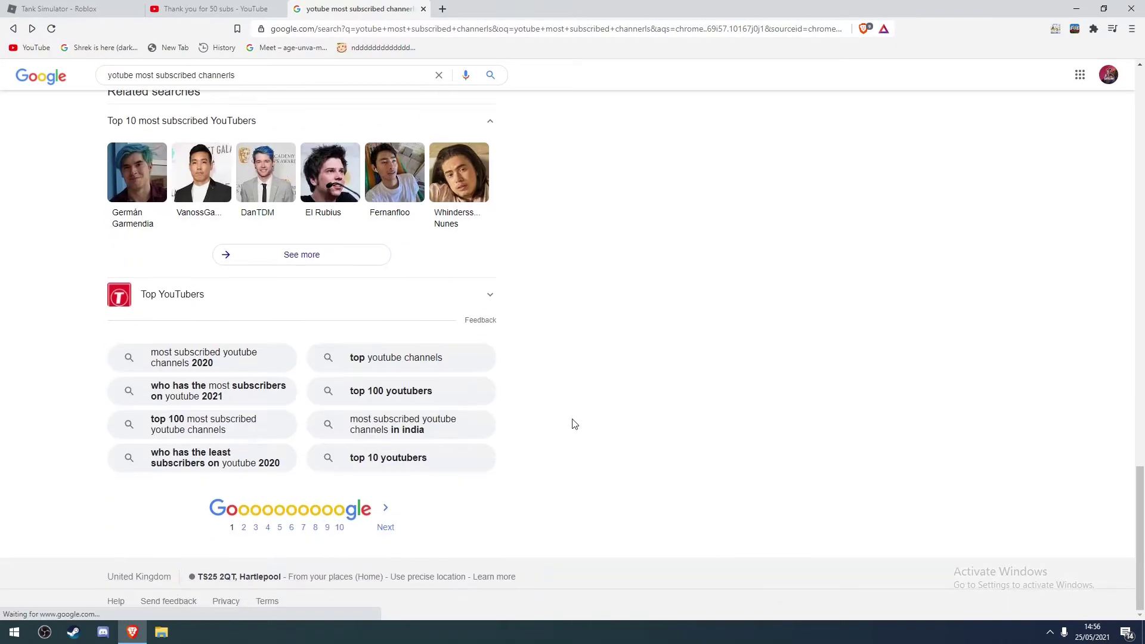
# Close the Google tab and play the 'Thank you for 50 subs' stream, seeking forward to 3:40
pyautogui.click(424, 9)
pyautogui.click(492, 363)
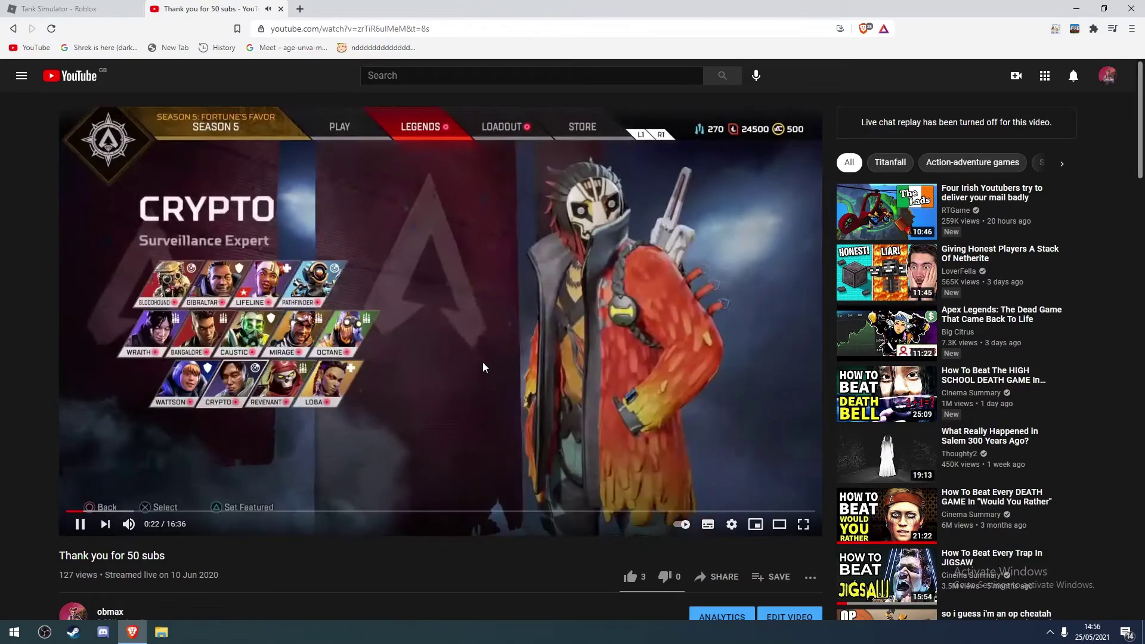
pyautogui.scroll(-2, 481, 363)
pyautogui.scroll(-2, 482, 362)
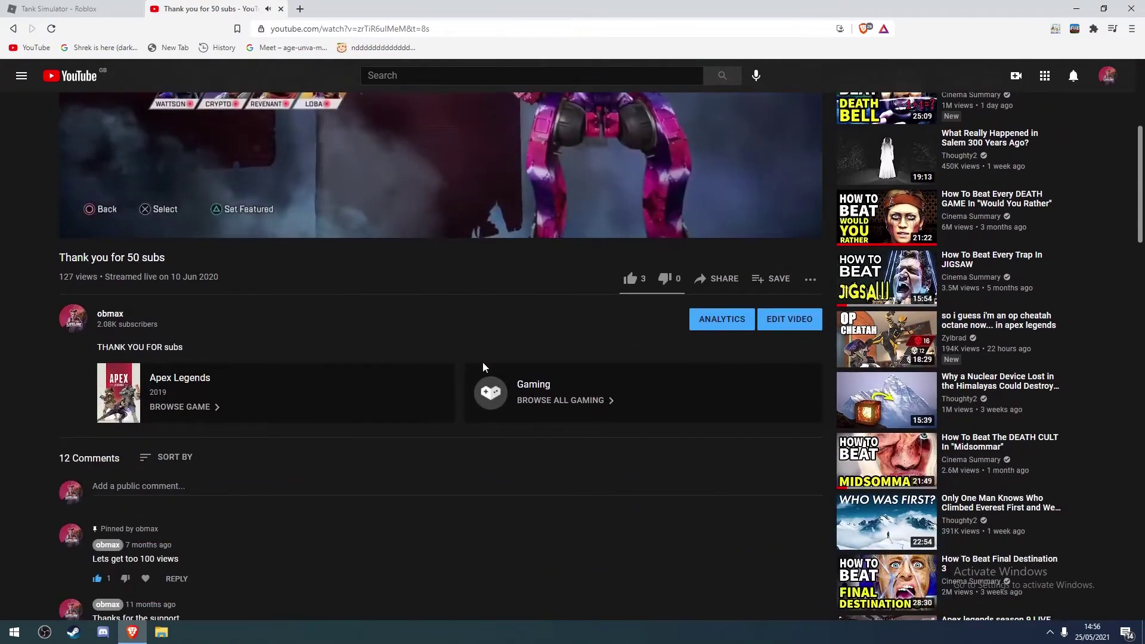
pyautogui.scroll(3, 482, 363)
pyautogui.scroll(2, 482, 362)
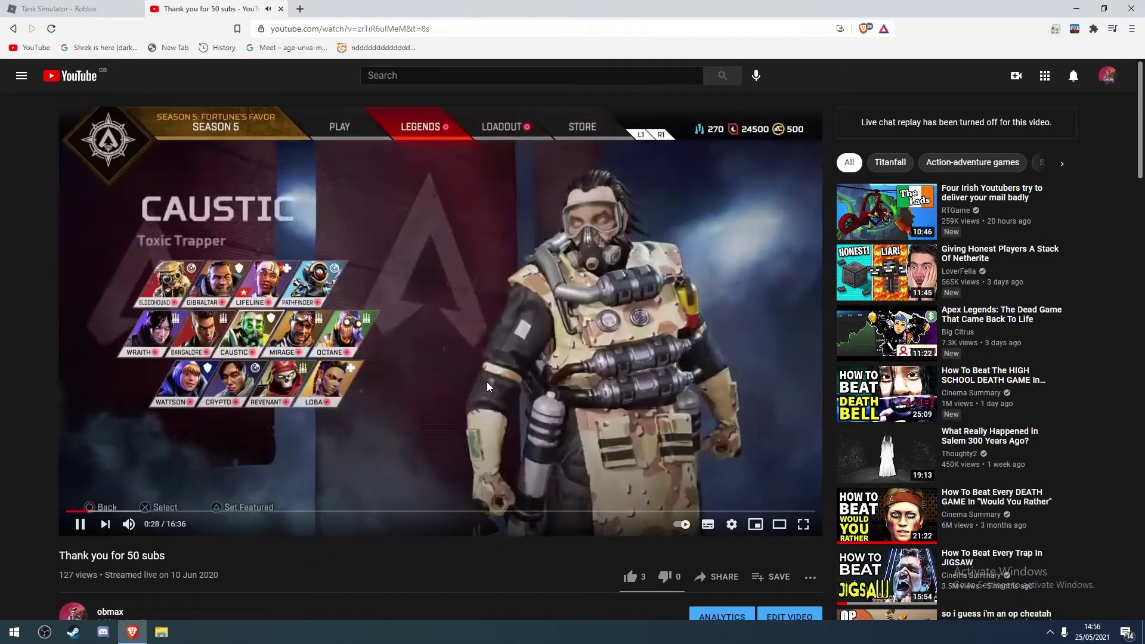
pyautogui.click(374, 407)
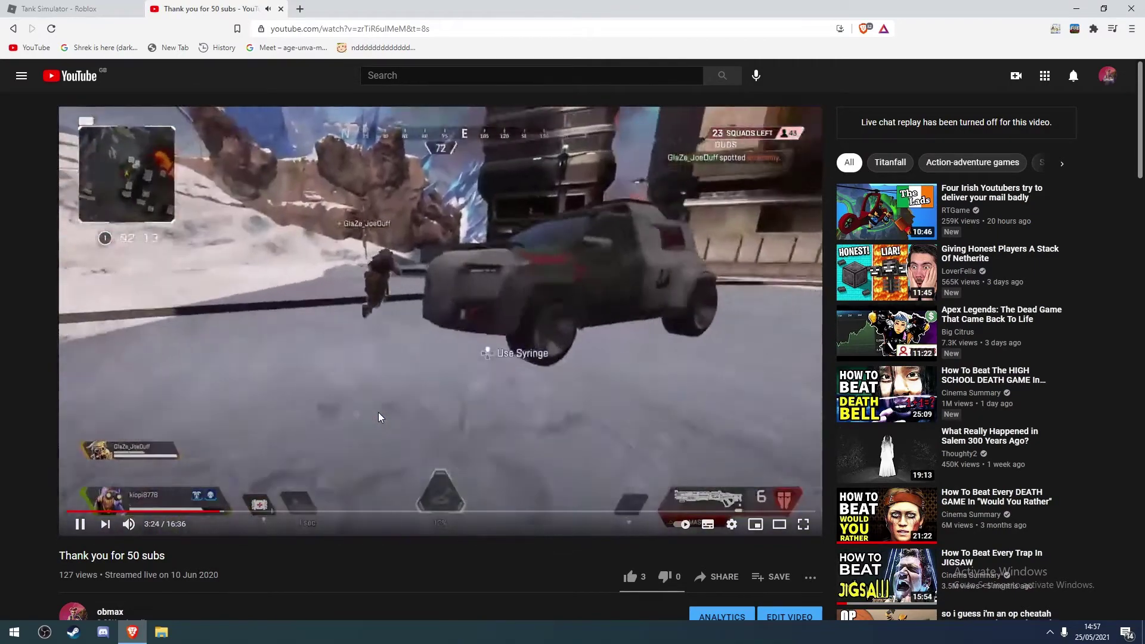
pyautogui.press('Right')
pyautogui.press('Right')
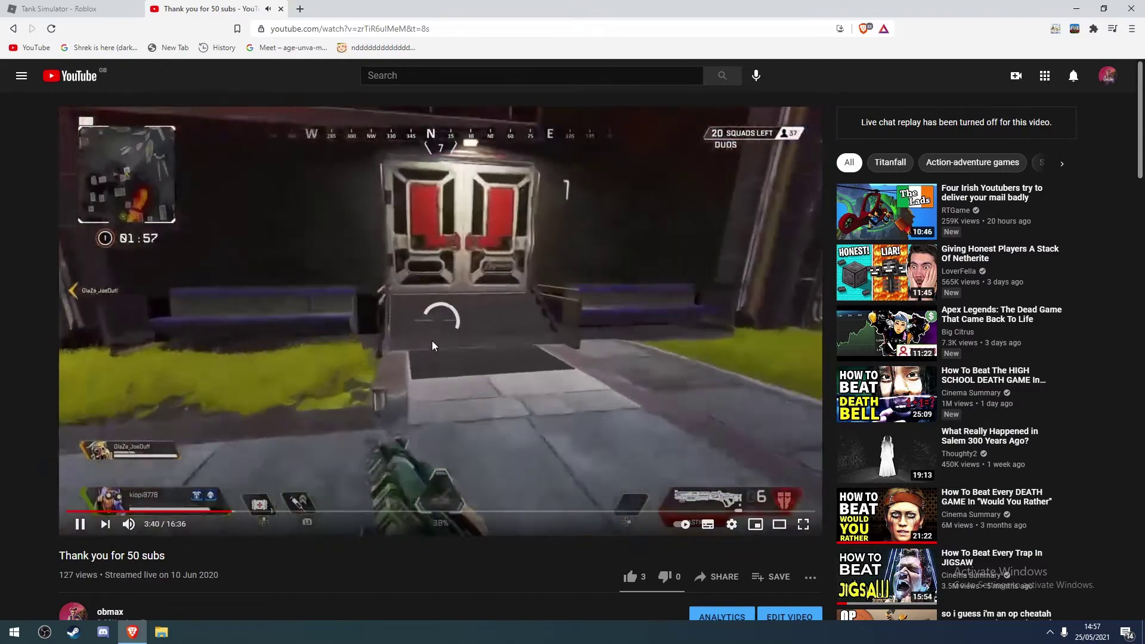
pyautogui.scroll(-3, 380, 415)
pyautogui.click(75, 382)
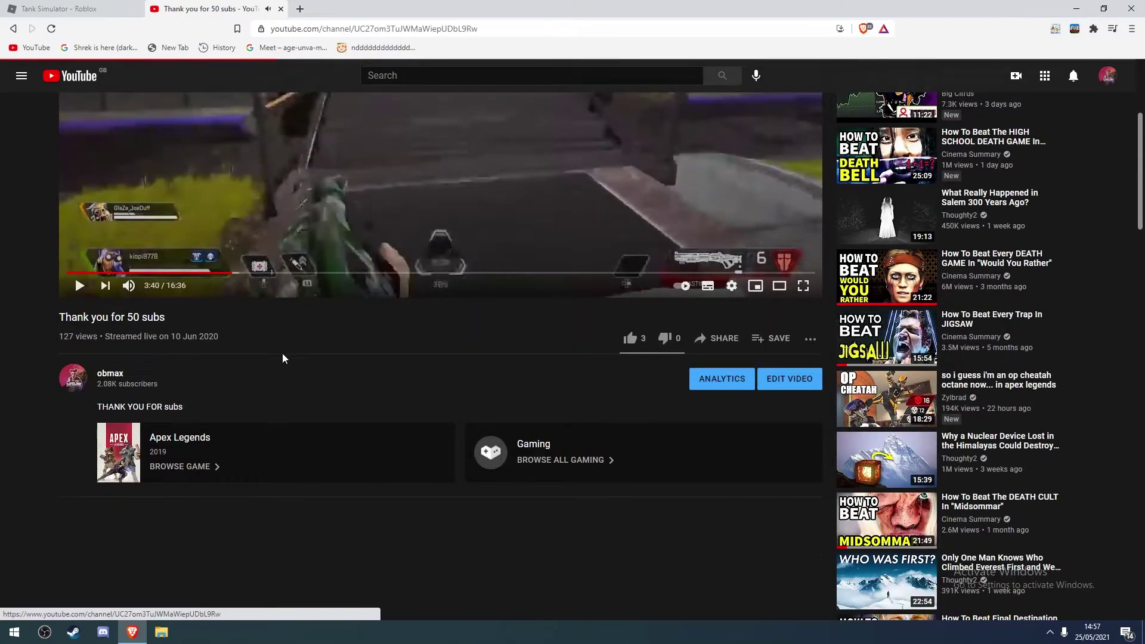
pyautogui.click(354, 335)
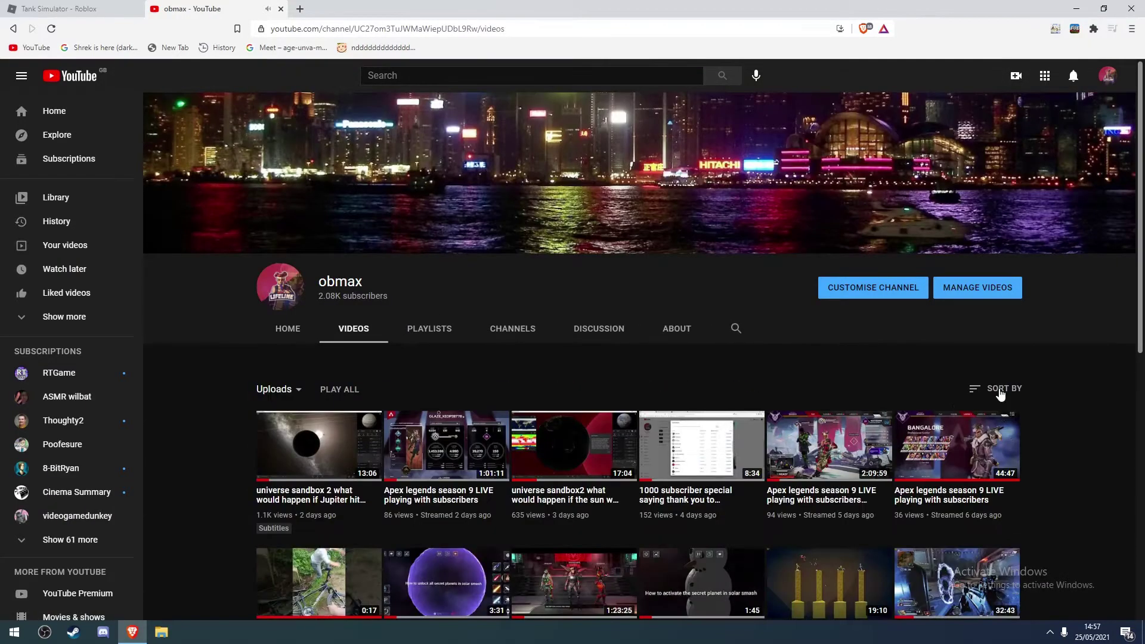
pyautogui.click(1001, 391)
pyautogui.click(975, 474)
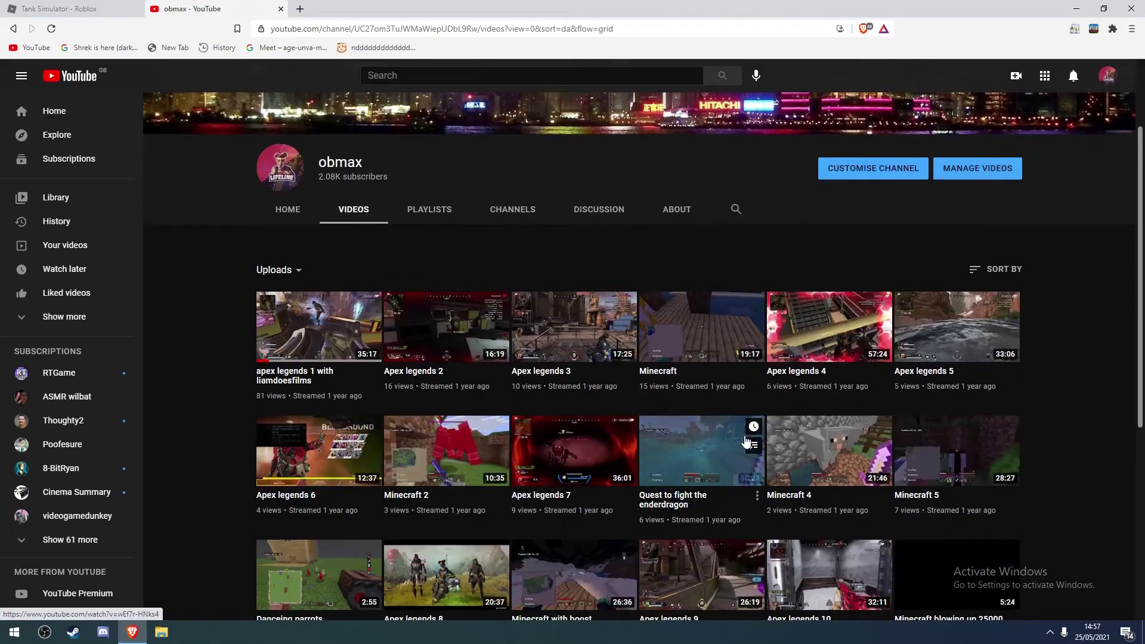
pyautogui.scroll(-5, 702, 500)
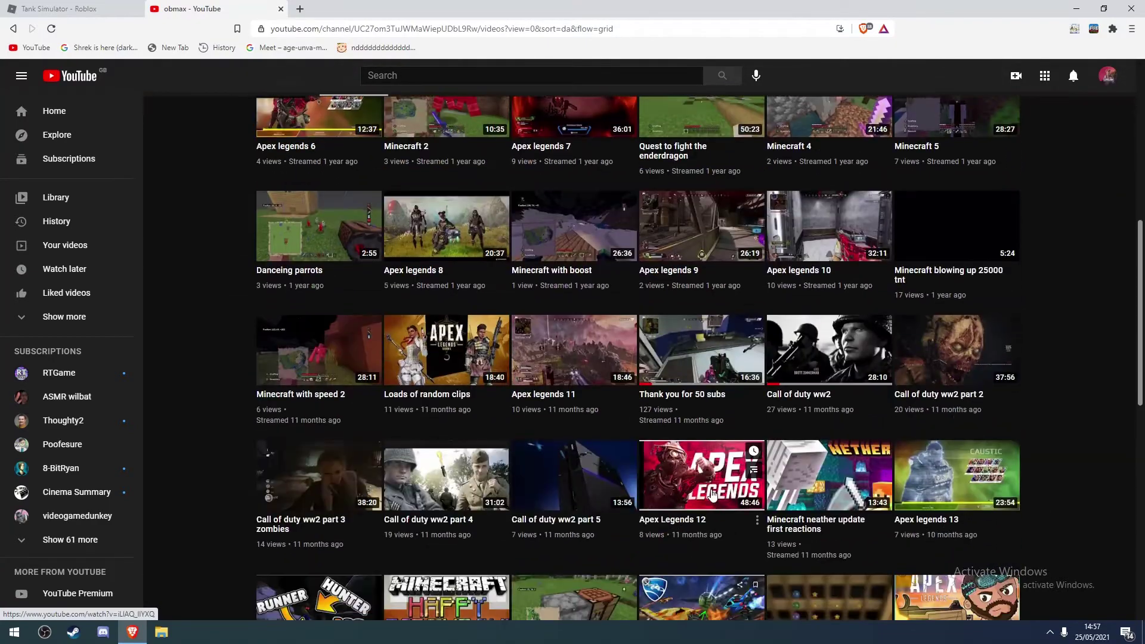
pyautogui.scroll(6, 626, 447)
pyautogui.scroll(-3, 626, 402)
pyautogui.scroll(-2, 715, 448)
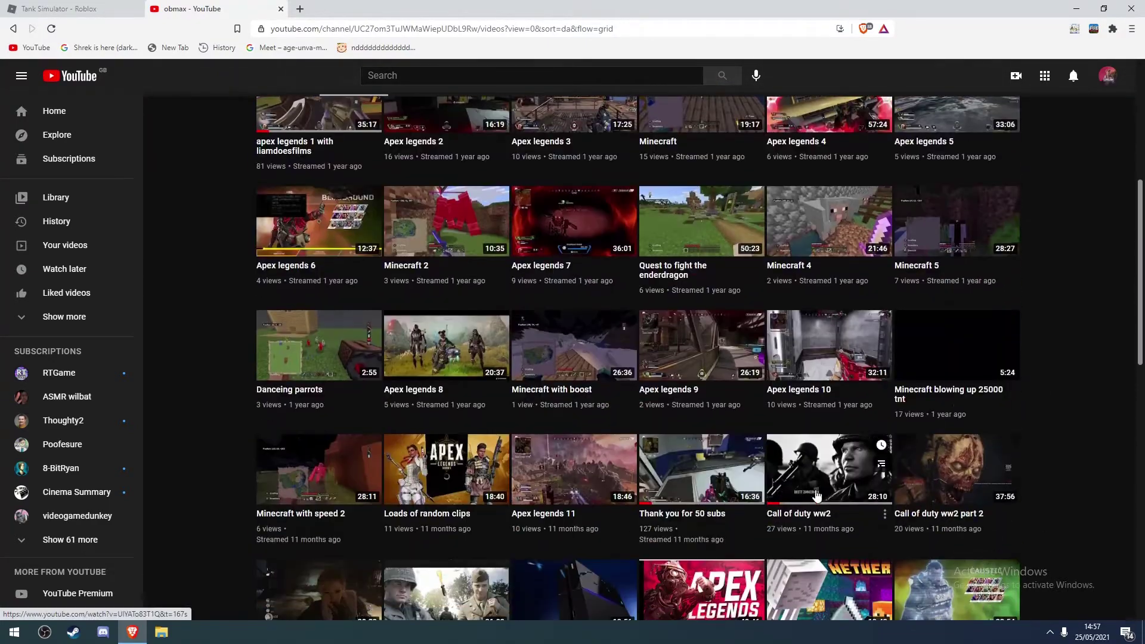
pyautogui.scroll(-4, 941, 511)
pyautogui.scroll(-3, 935, 447)
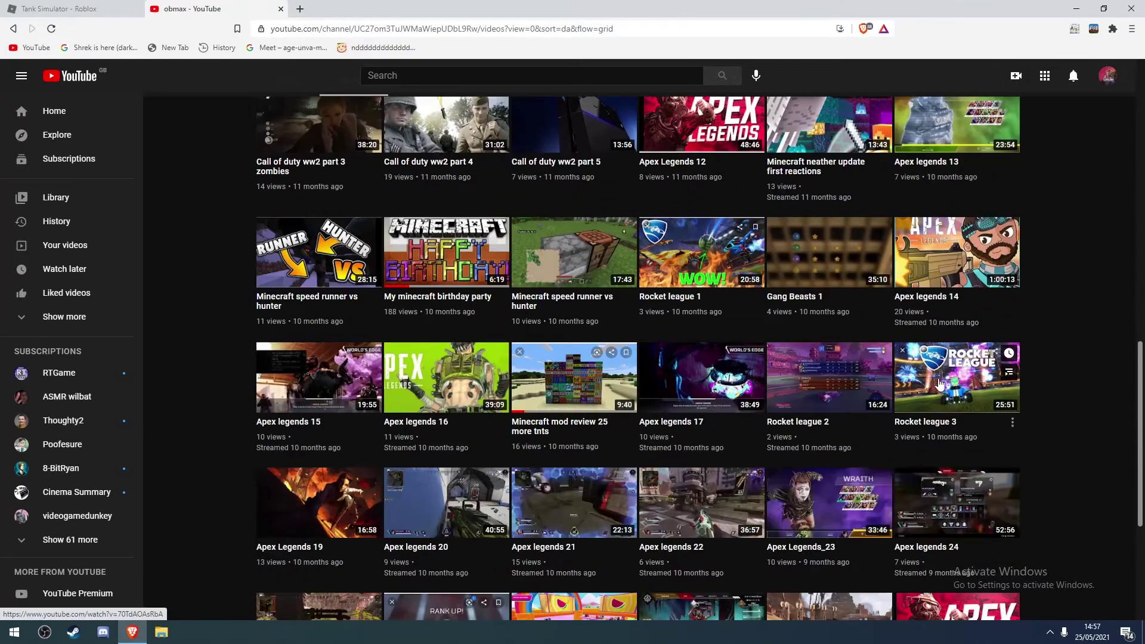
pyautogui.scroll(-4, 930, 414)
pyautogui.scroll(-3, 931, 413)
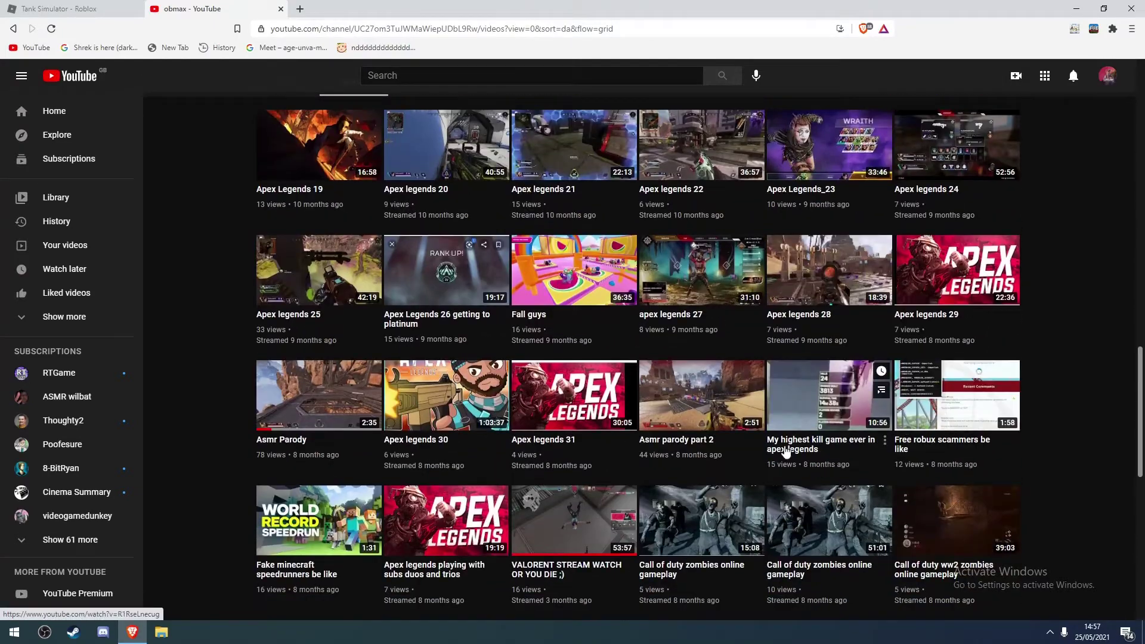
pyautogui.scroll(-2, 912, 448)
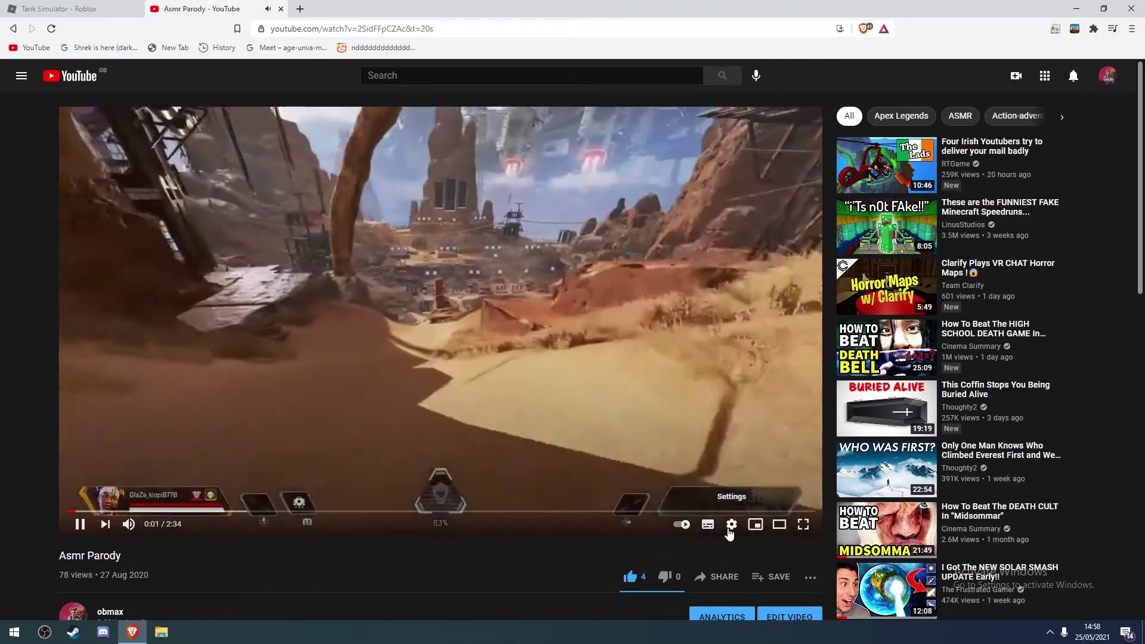
# Play 'Asmr Parody' full screen, skip ahead with the Right arrow, and pause at 2:05
pyautogui.click(731, 525)
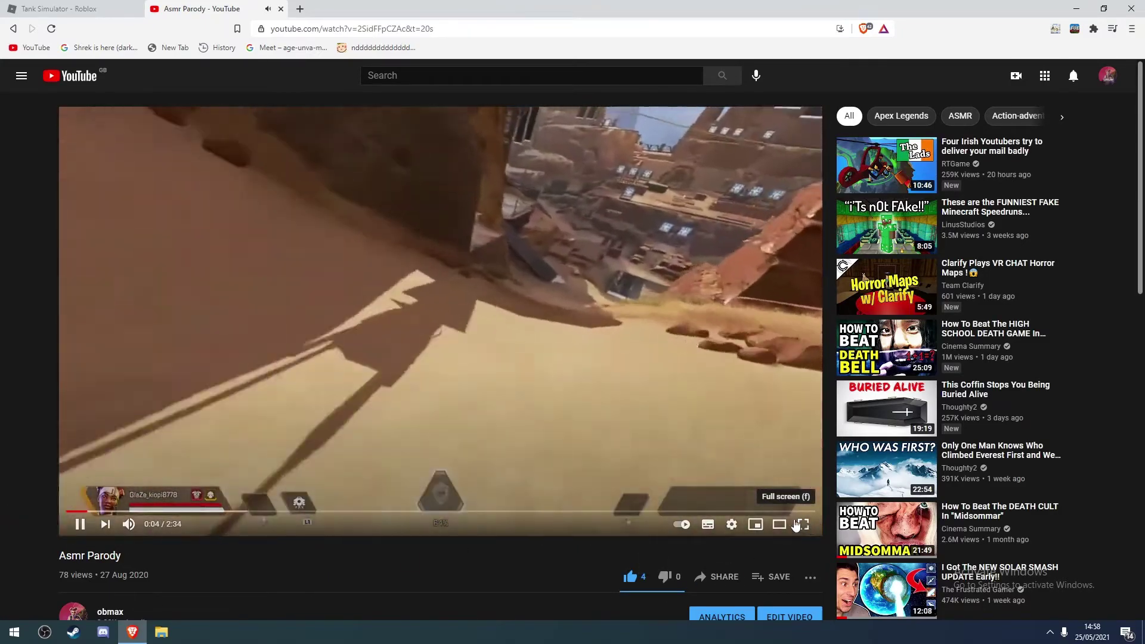
pyautogui.scroll(-3, 517, 486)
pyautogui.scroll(3, 672, 489)
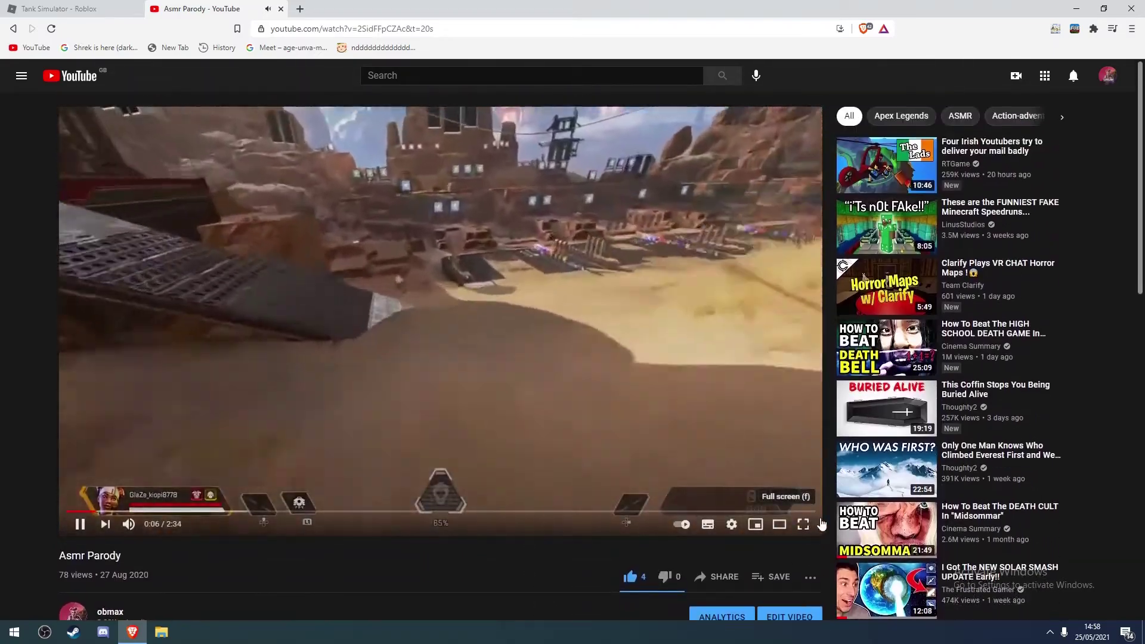
pyautogui.doubleClick(707, 462)
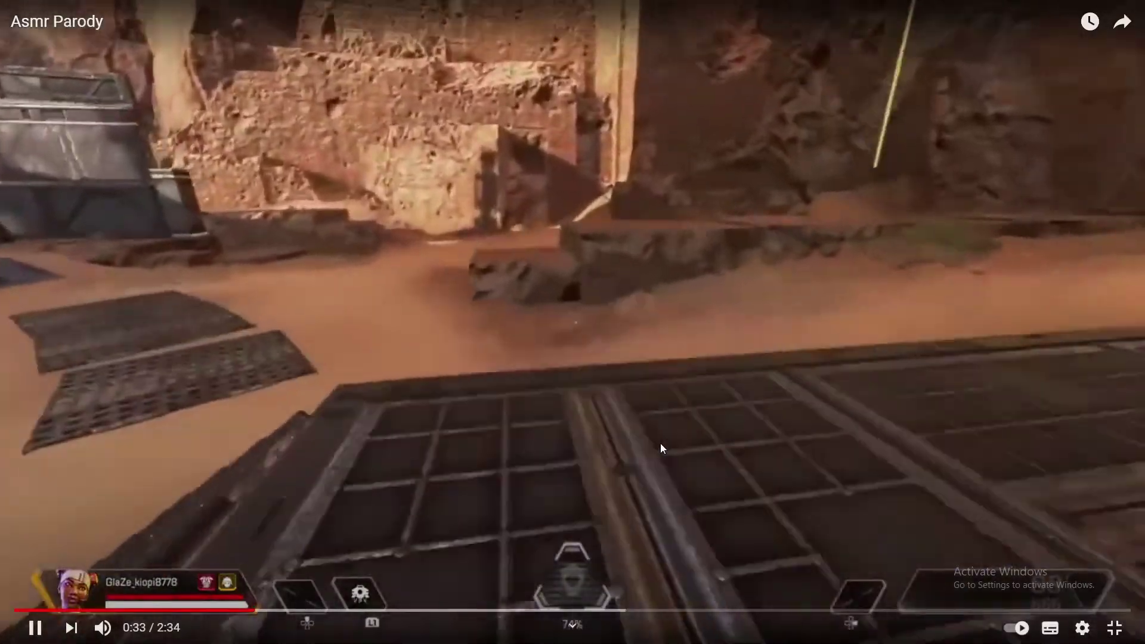
pyautogui.press('Right')
pyautogui.press('Right')
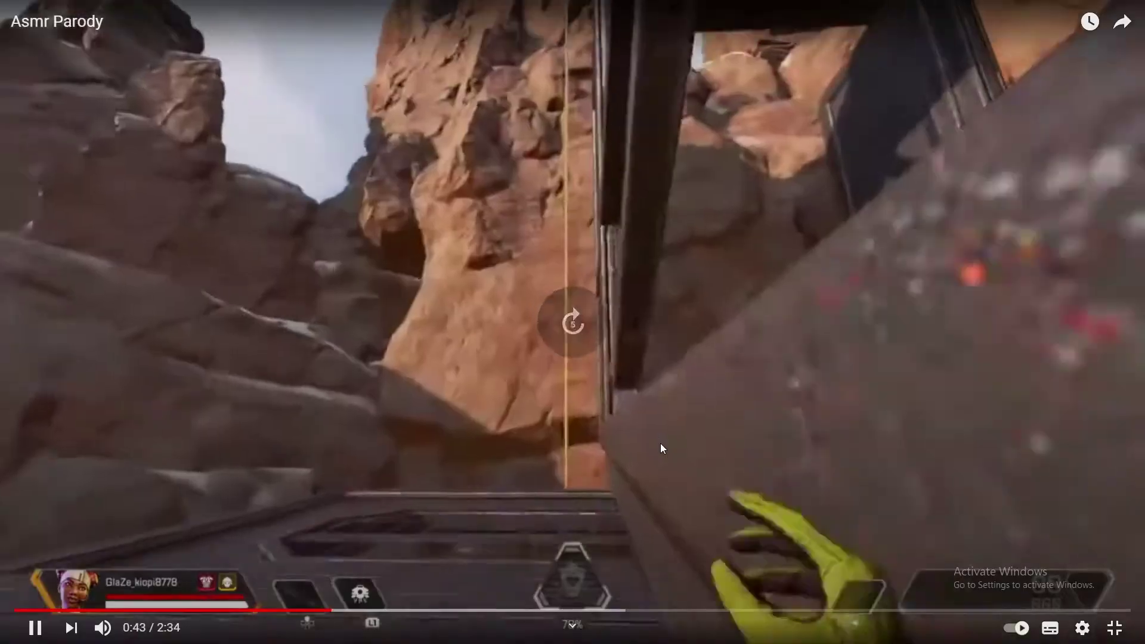
pyautogui.press('Right')
pyautogui.press('Right')
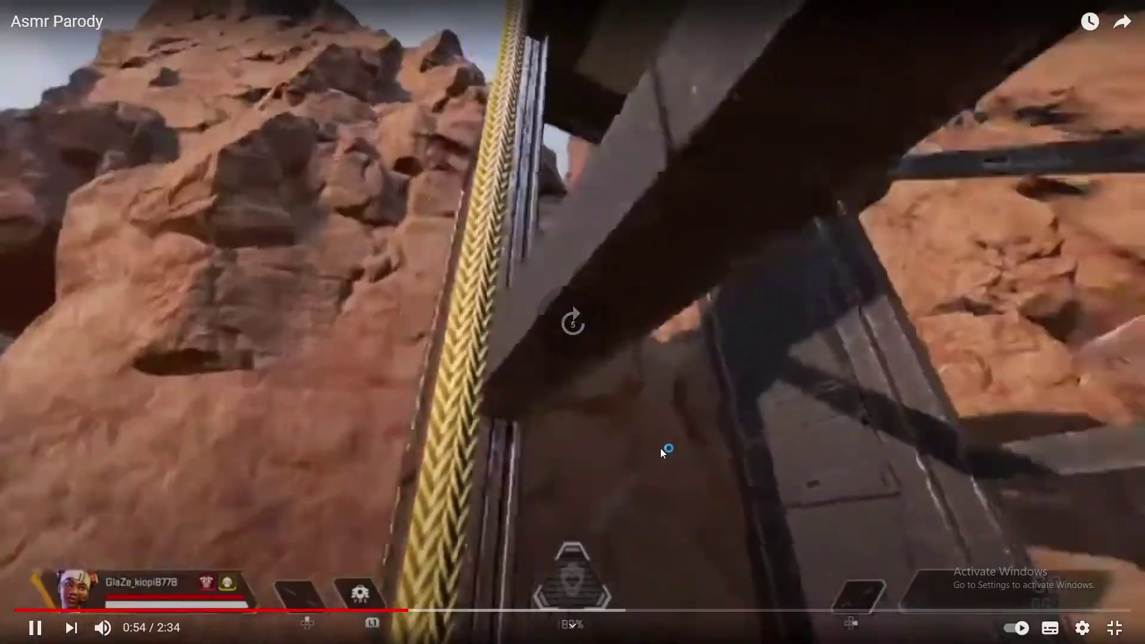
pyautogui.press('Right')
pyautogui.press('Right')
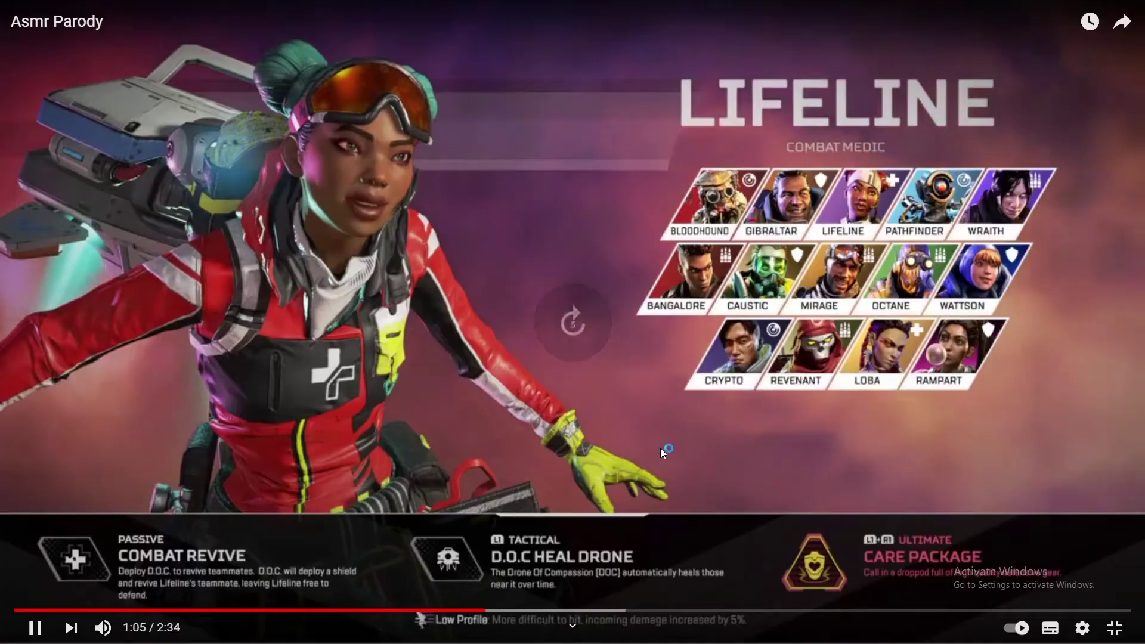
pyautogui.press('Right')
pyautogui.press('Right')
pyautogui.press('Right')
pyautogui.press('Right')
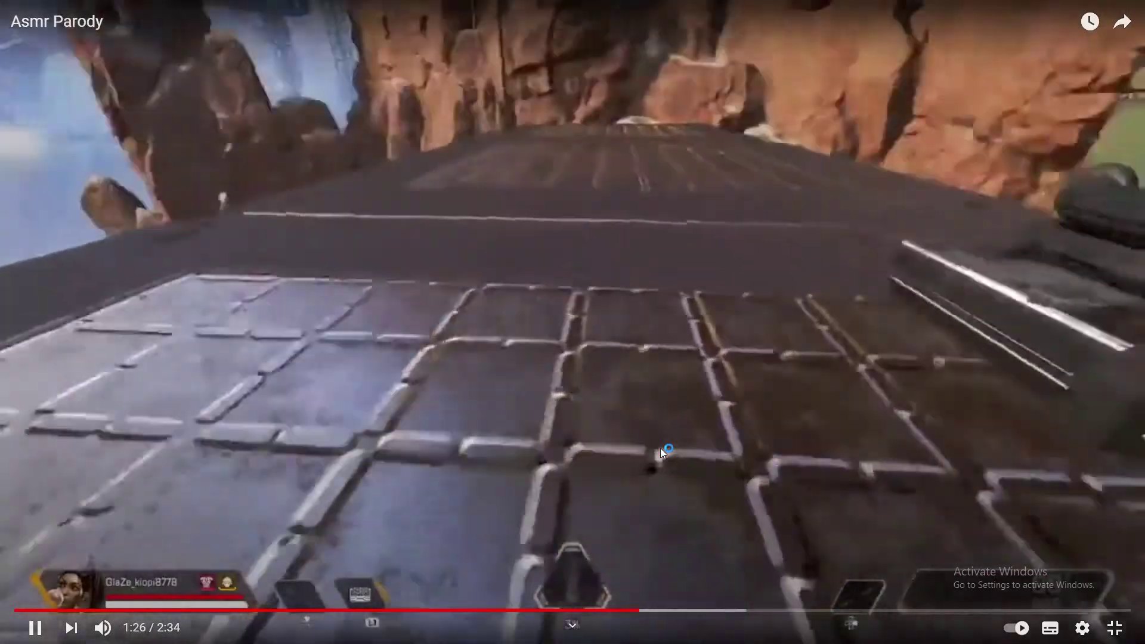
pyautogui.press('Right')
pyautogui.press('Right')
pyautogui.press('Right')
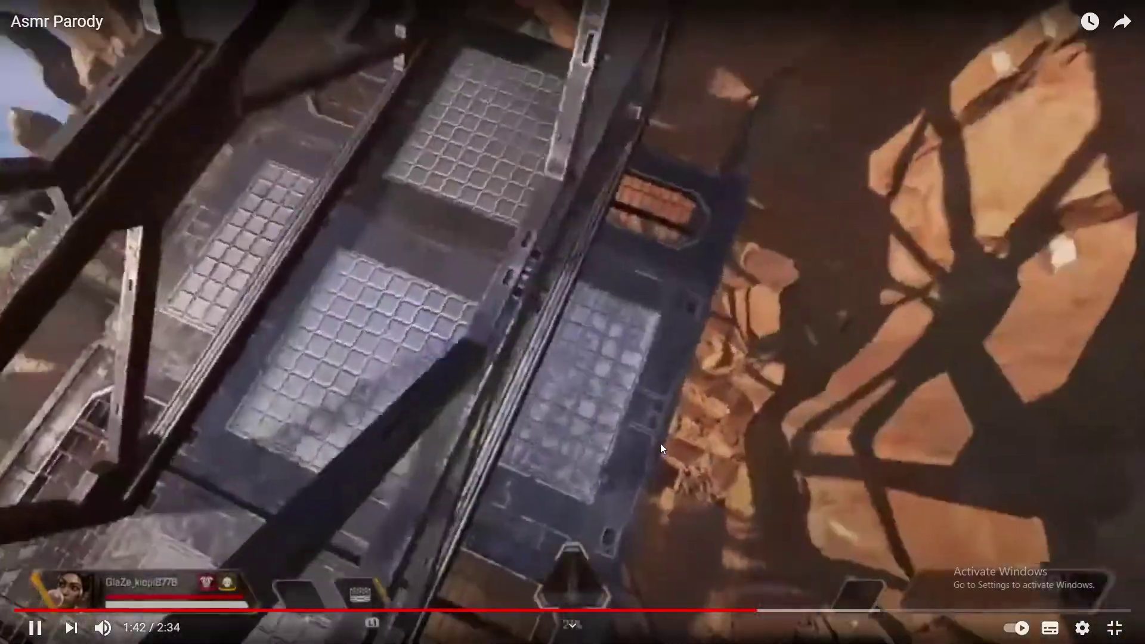
pyautogui.press('Right')
pyautogui.press('Right')
pyautogui.press('Right')
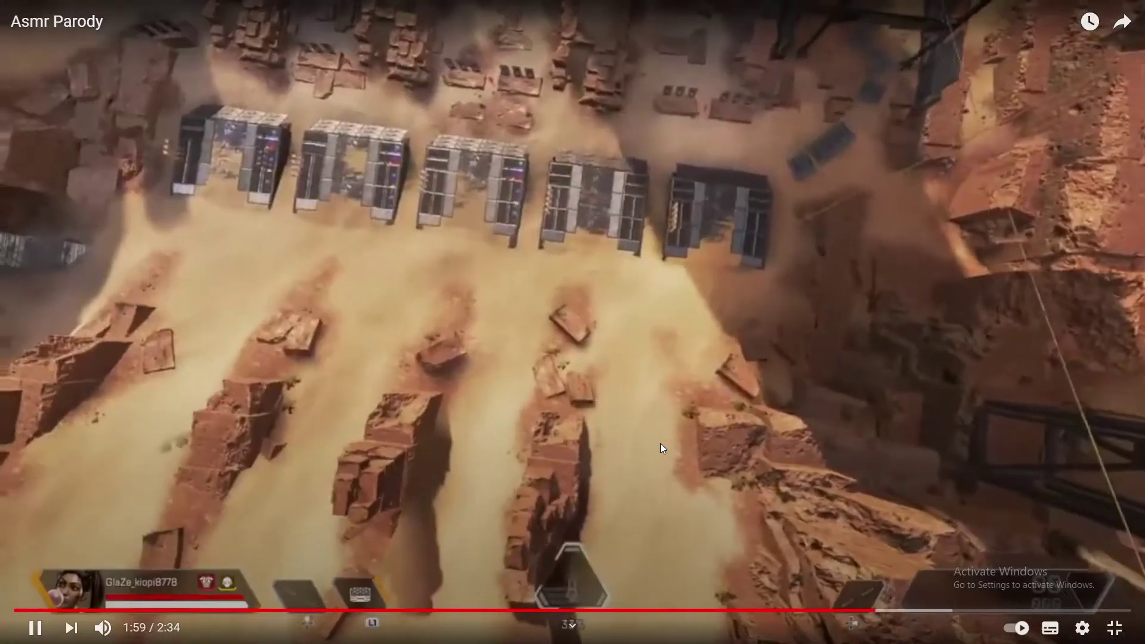
pyautogui.press('Right')
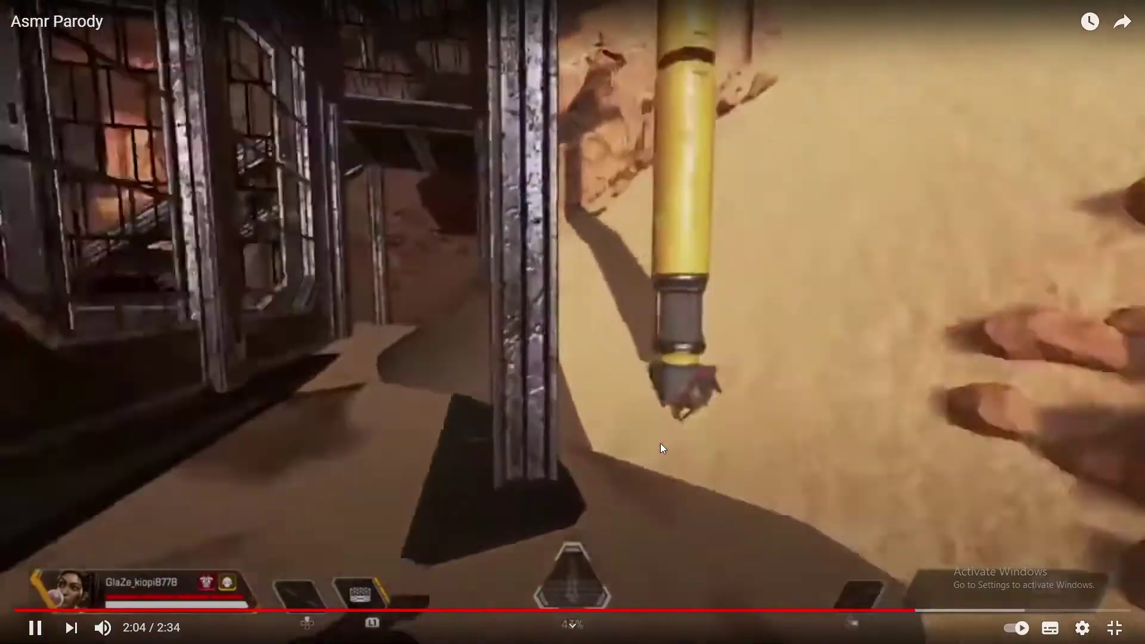
pyautogui.press('space')
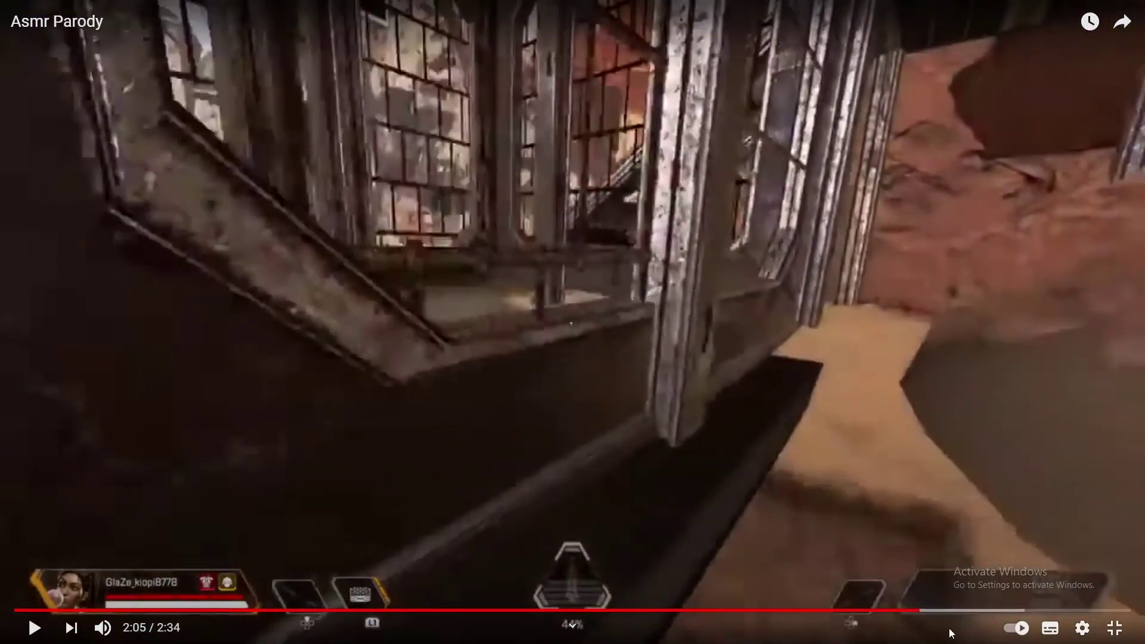
# Exit full screen, expand the happy wheels comment replies, and open obmax's Videos tab
pyautogui.click(1113, 628)
pyautogui.scroll(-4, 821, 437)
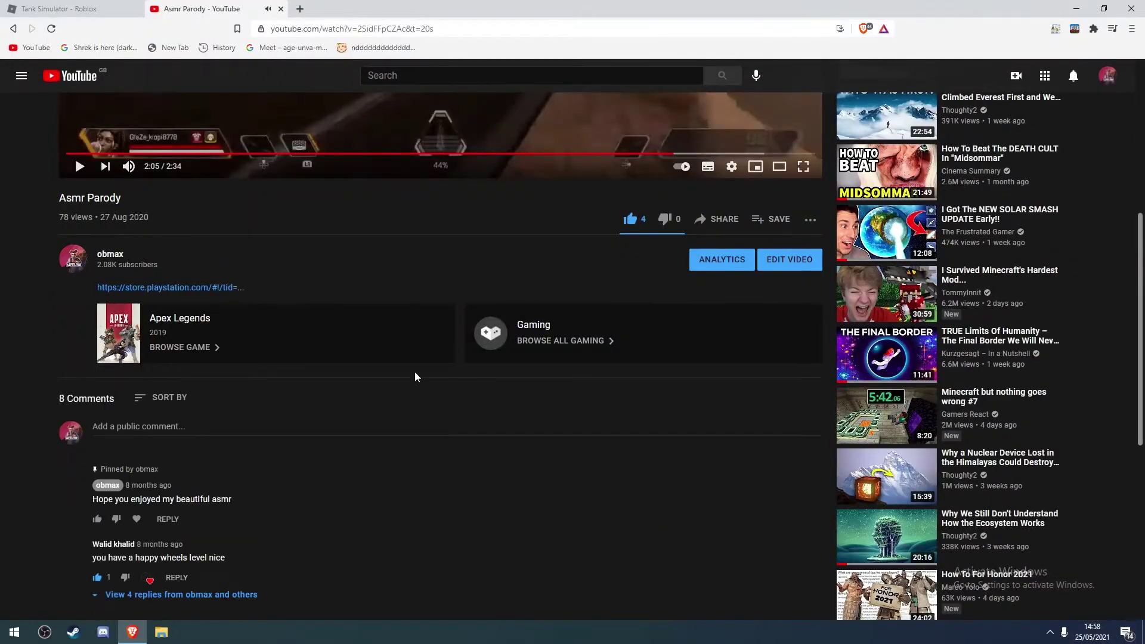
pyautogui.scroll(-2, 414, 371)
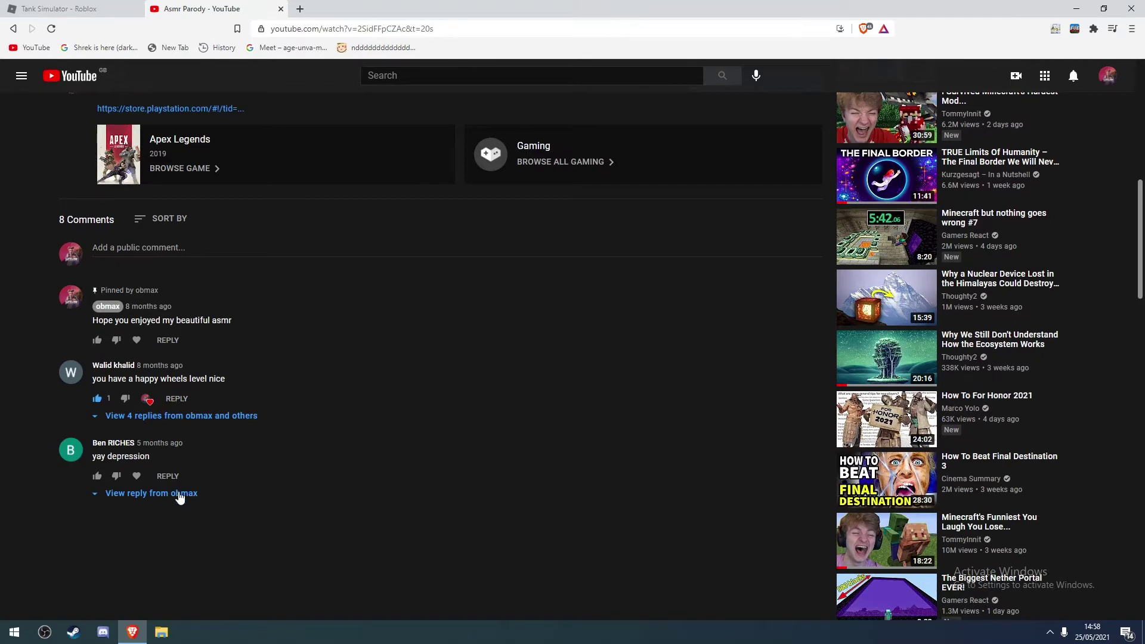
pyautogui.click(130, 417)
pyautogui.scroll(2, 89, 154)
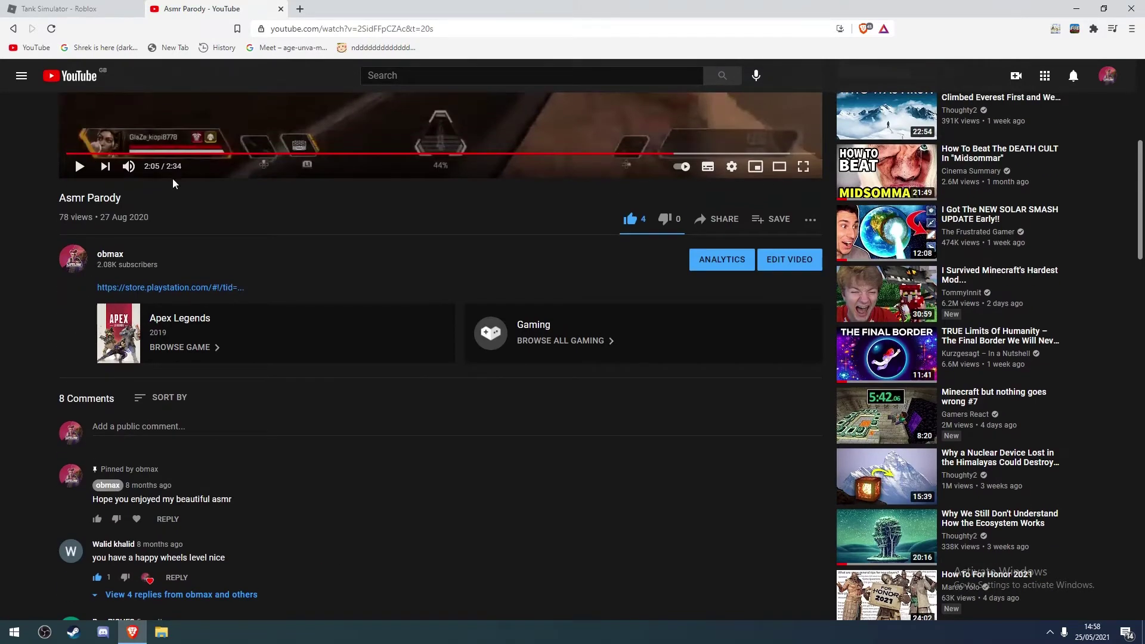
pyautogui.click(72, 257)
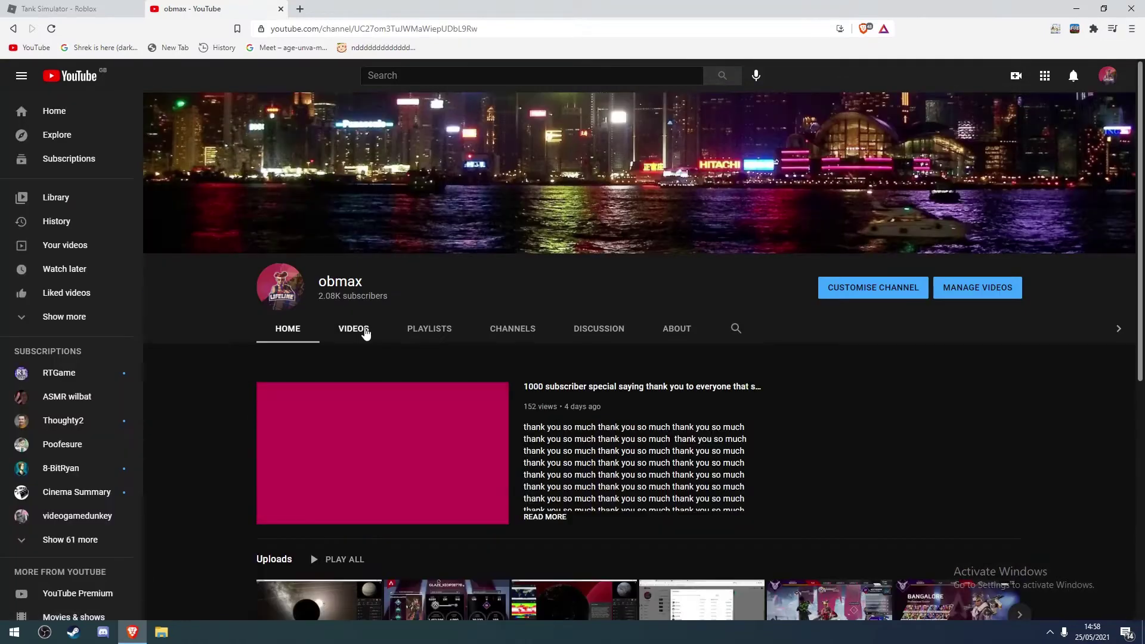
pyautogui.click(354, 328)
# Sort the uploads oldest first, then search 'happy wheels' and open the Totaljerkface.com result
pyautogui.click(996, 388)
pyautogui.click(972, 450)
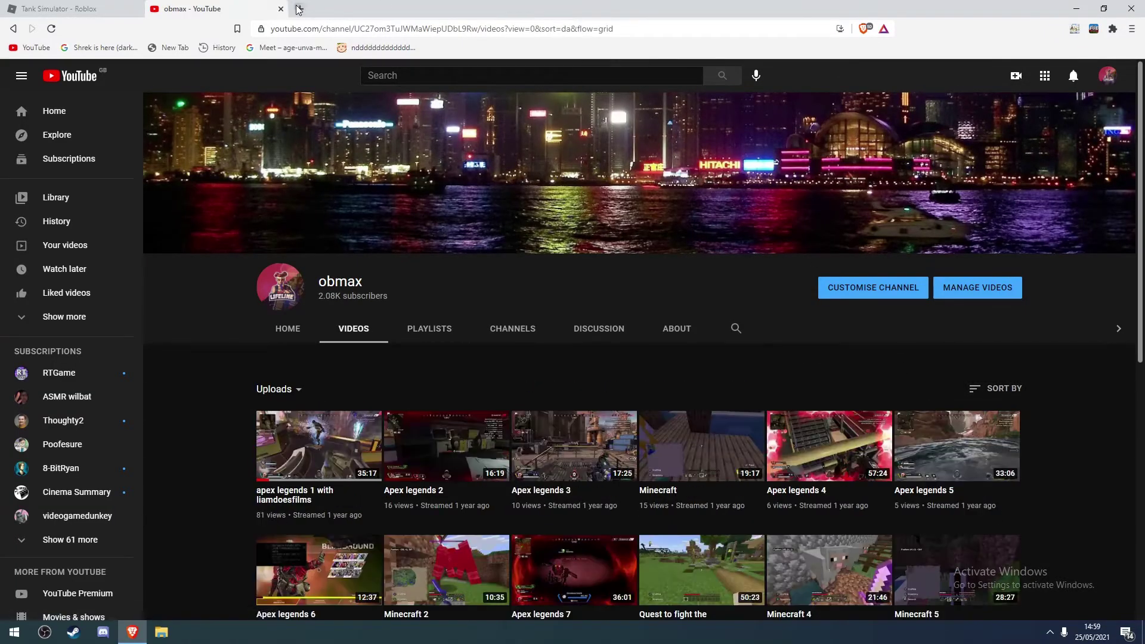
pyautogui.click(299, 9)
pyautogui.write('happy')
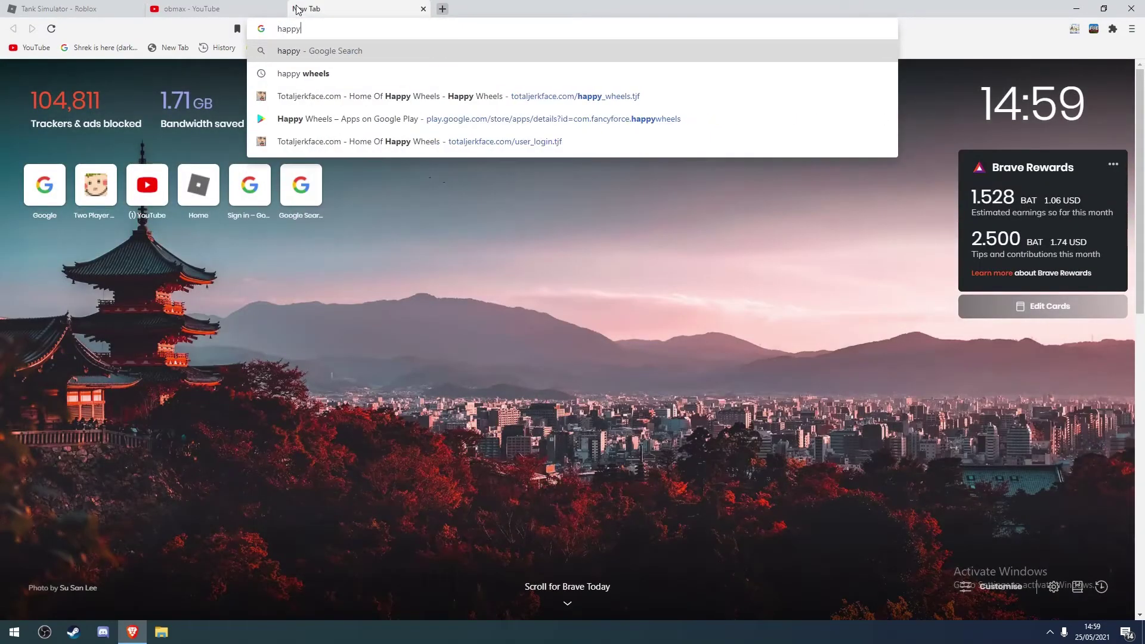
pyautogui.write('+wheels')
pyautogui.press('Return')
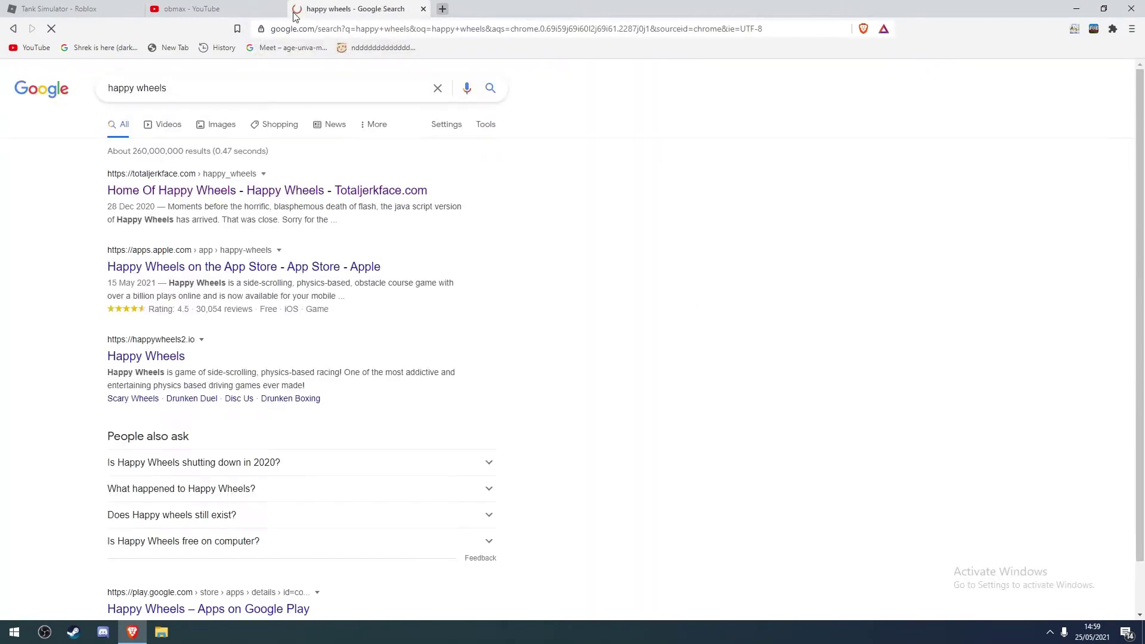
pyautogui.click(229, 192)
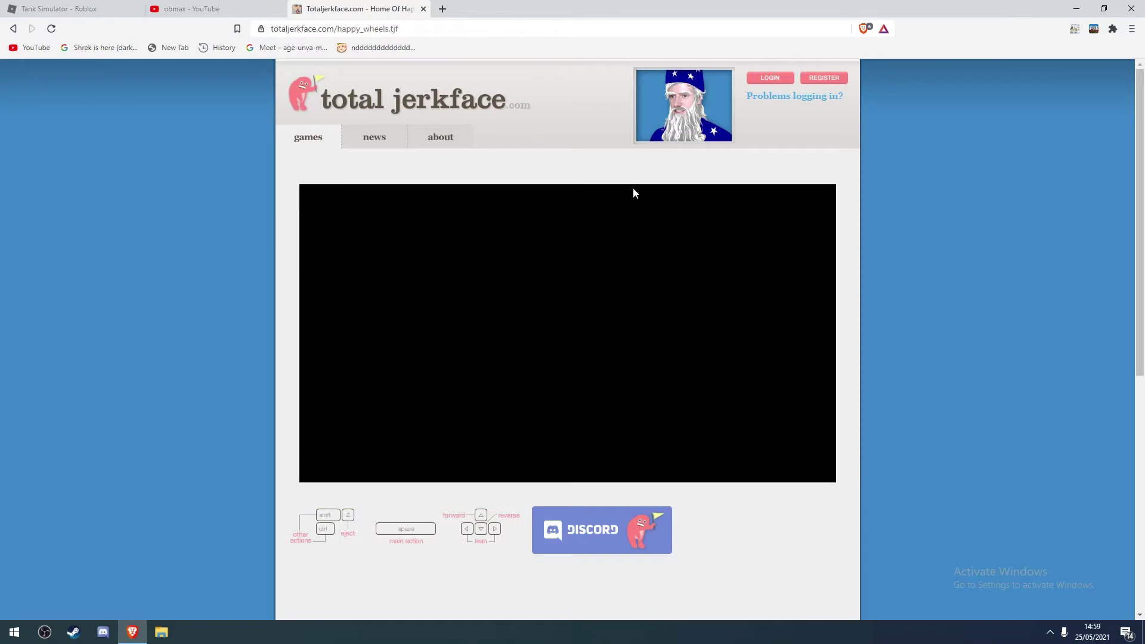
# Log in to Totaljerkface.com with the saved credentials and open the Happy Wheels game page
pyautogui.click(760, 81)
pyautogui.click(509, 194)
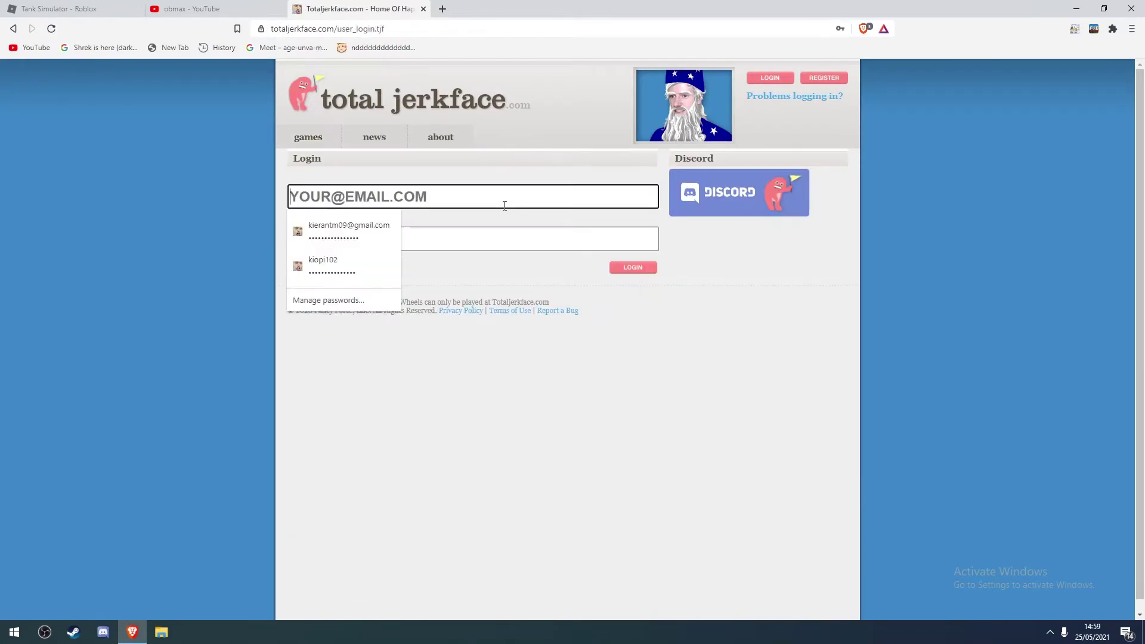
pyautogui.click(349, 229)
pyautogui.click(634, 267)
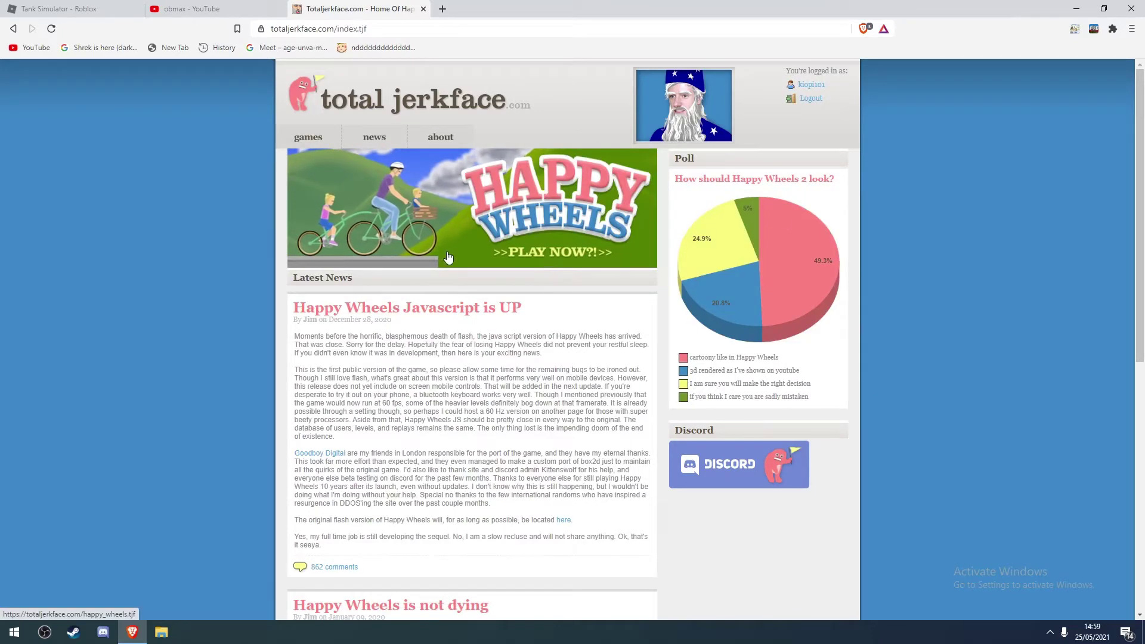
pyautogui.click(307, 137)
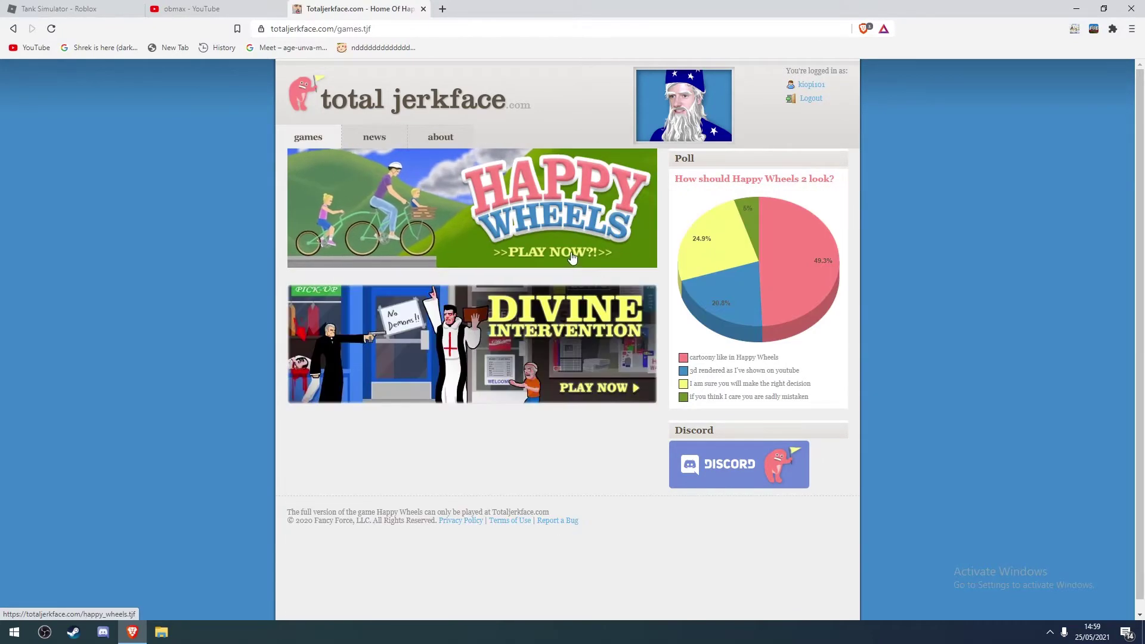
pyautogui.click(573, 257)
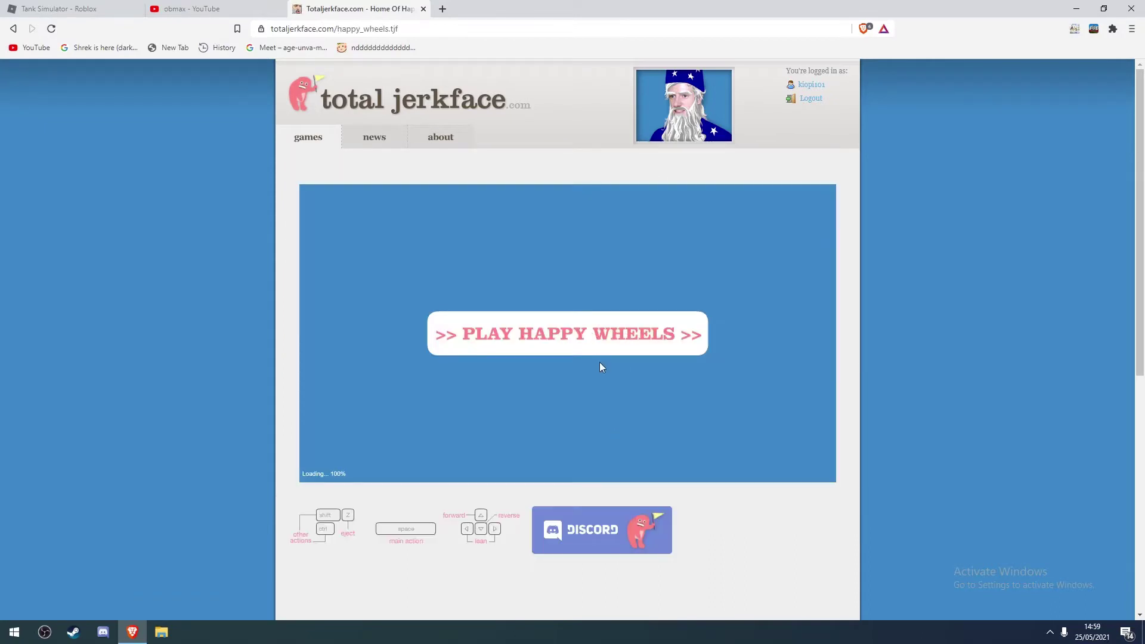
# Start Happy Wheels, look at the options and featured levels, then open Browse Levels
pyautogui.click(582, 336)
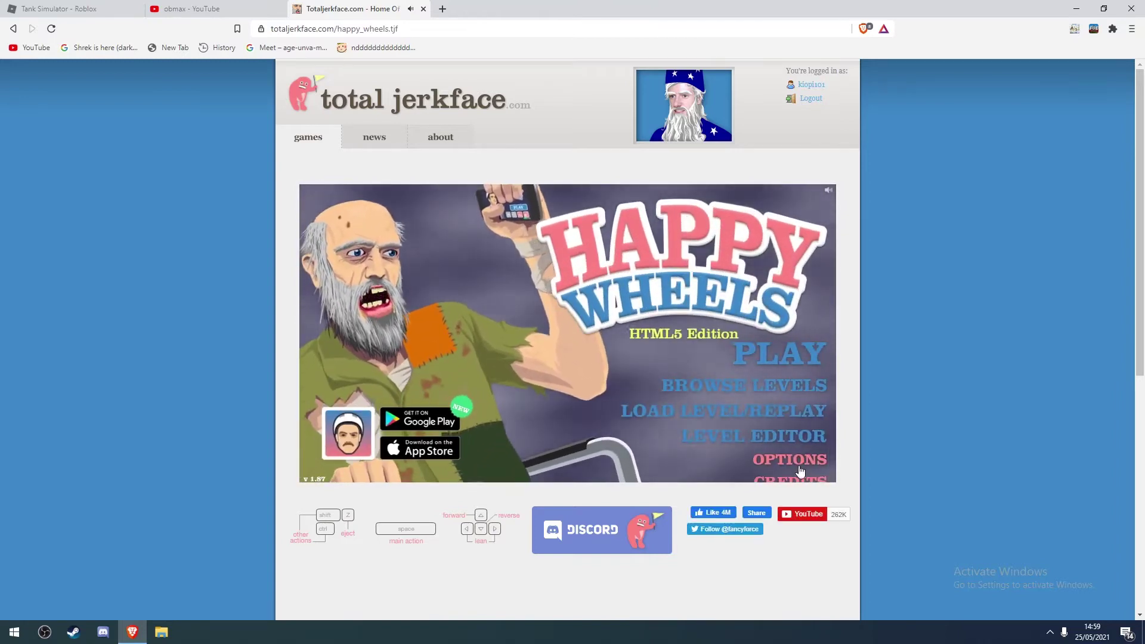
pyautogui.click(779, 459)
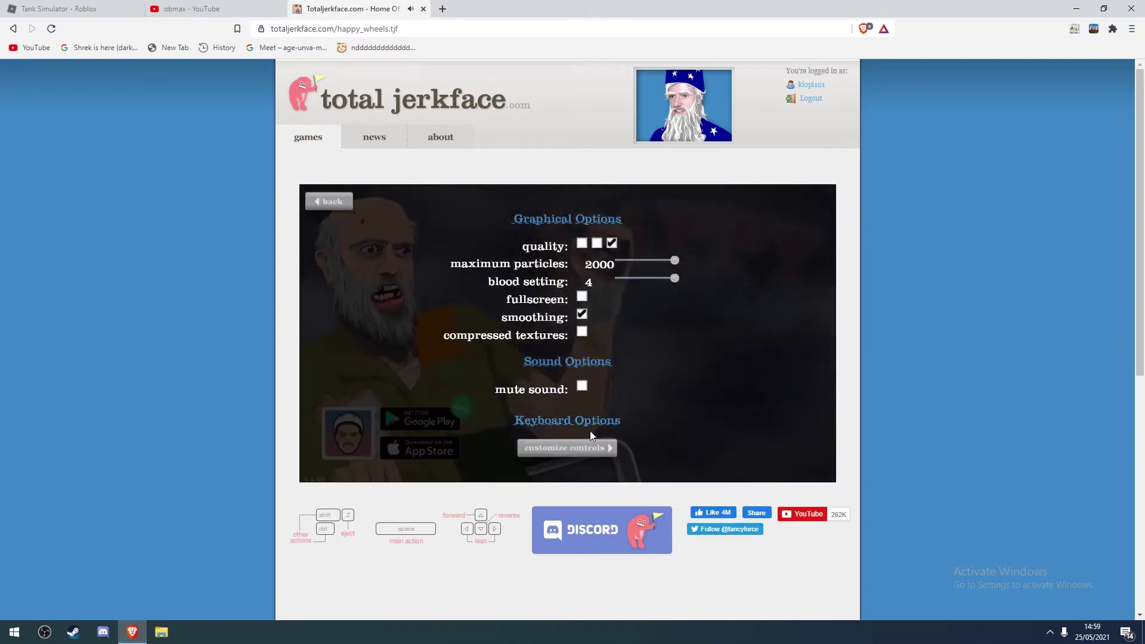
pyautogui.click(328, 201)
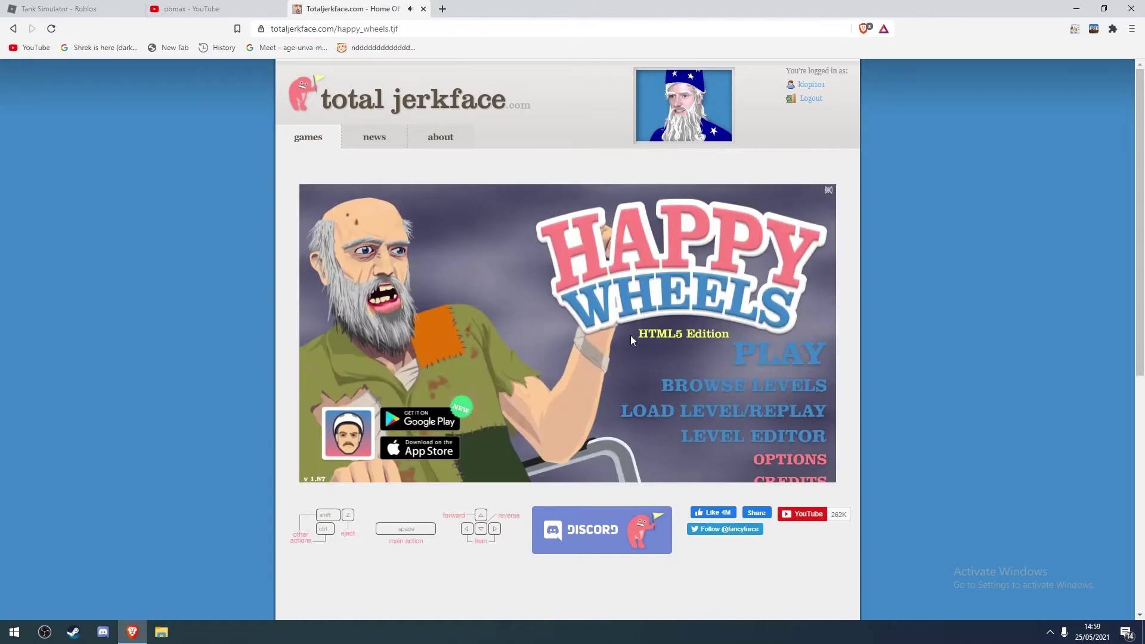
pyautogui.click(756, 302)
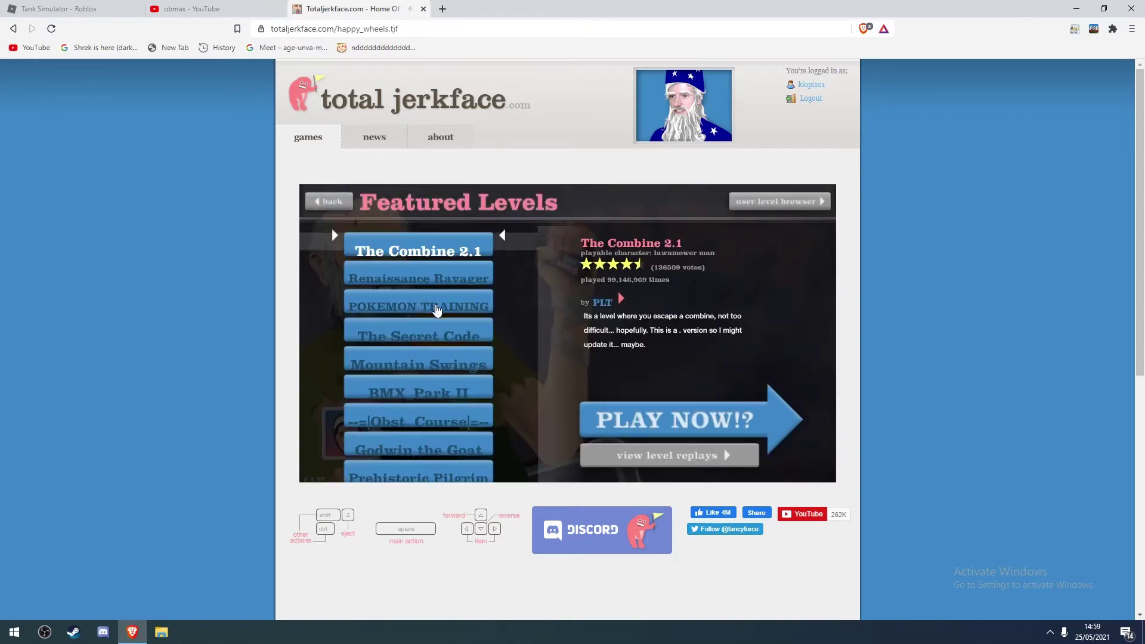
pyautogui.click(356, 206)
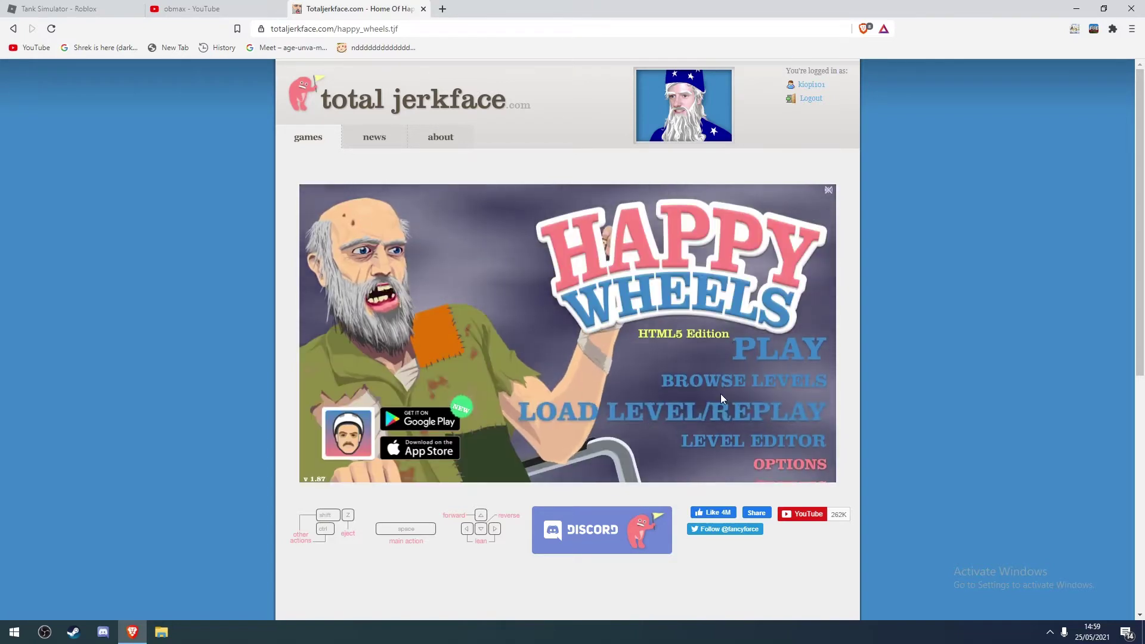
pyautogui.click(626, 370)
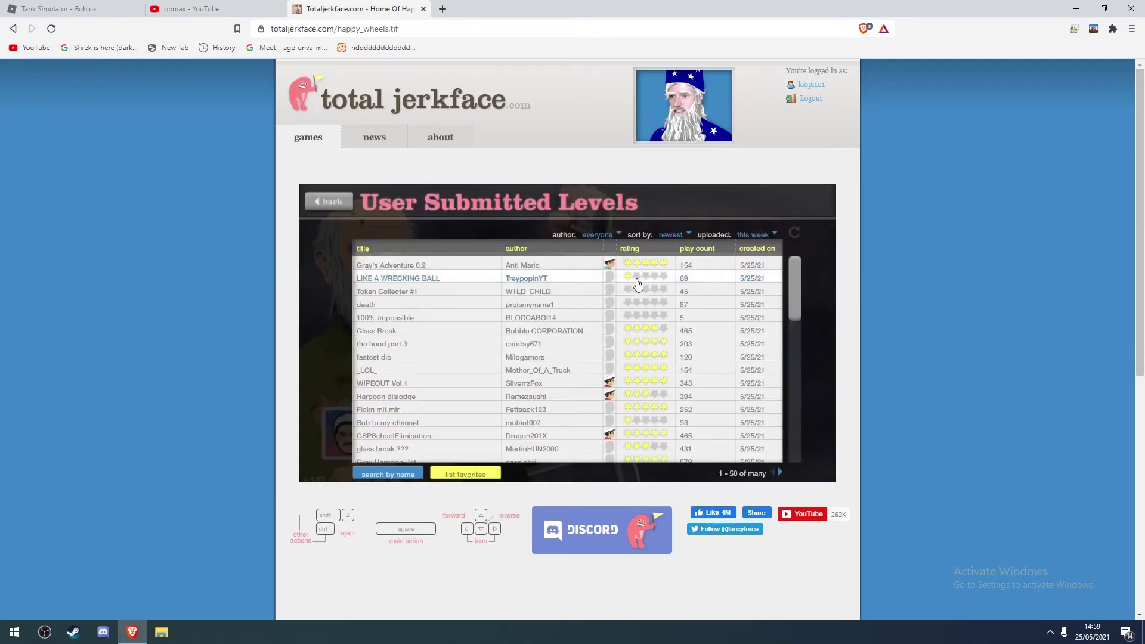
# Filter levels to your own account, then view the SUB 2 OBMAX, death run and death run 2 details
pyautogui.click(607, 261)
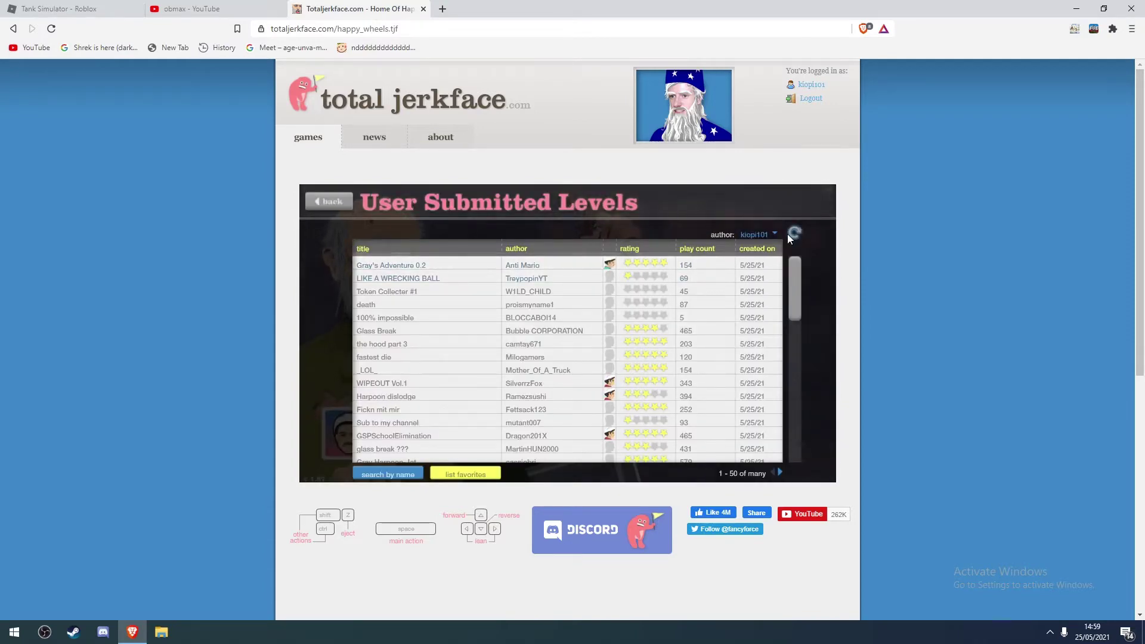
pyautogui.click(792, 233)
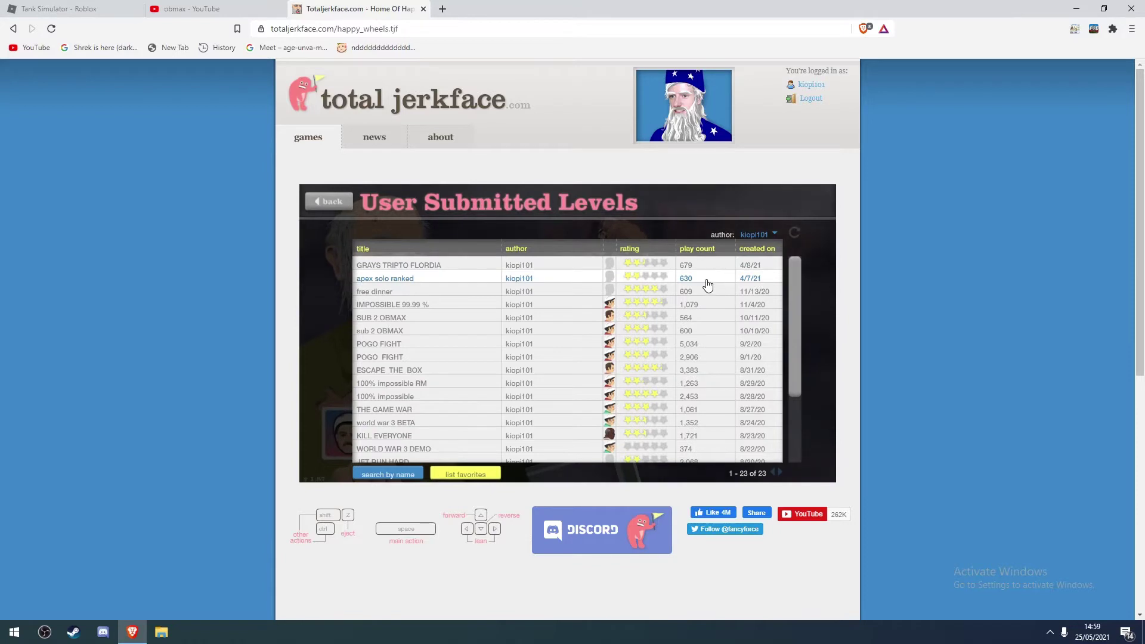
pyautogui.scroll(-2, 653, 295)
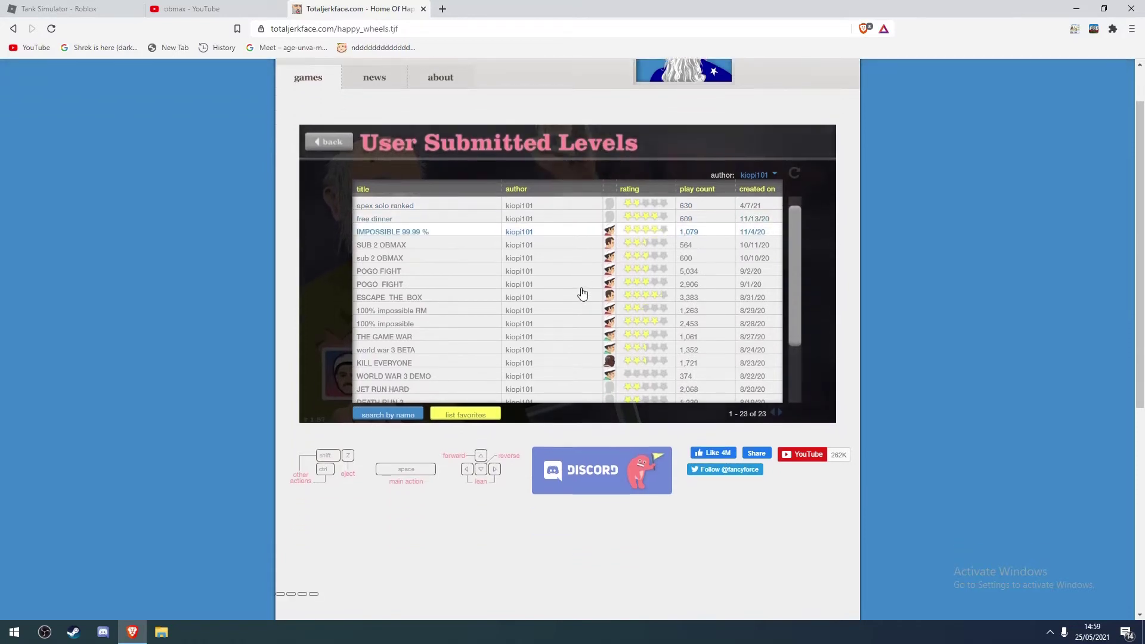
pyautogui.click(646, 245)
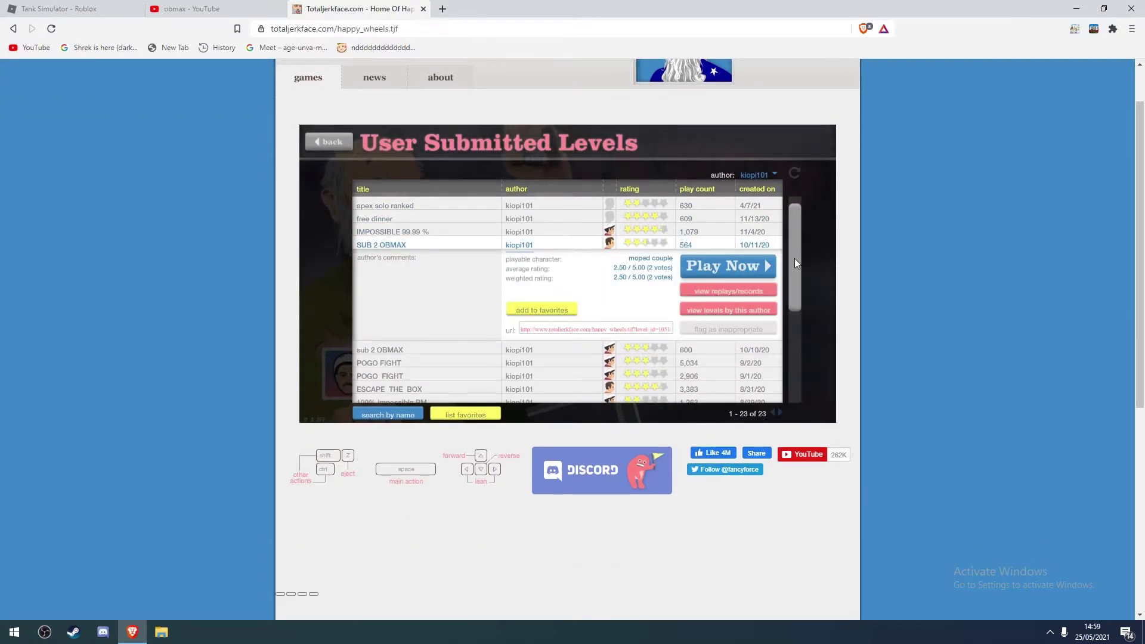
pyautogui.moveTo(794, 259); pyautogui.dragTo(784, 458)
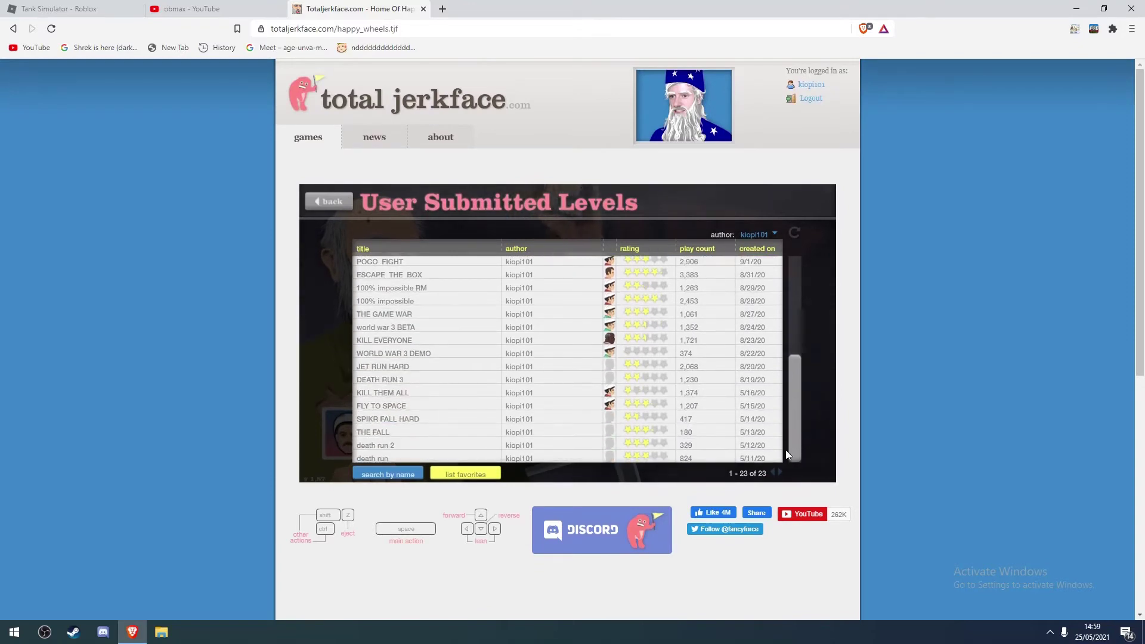
pyautogui.click(645, 458)
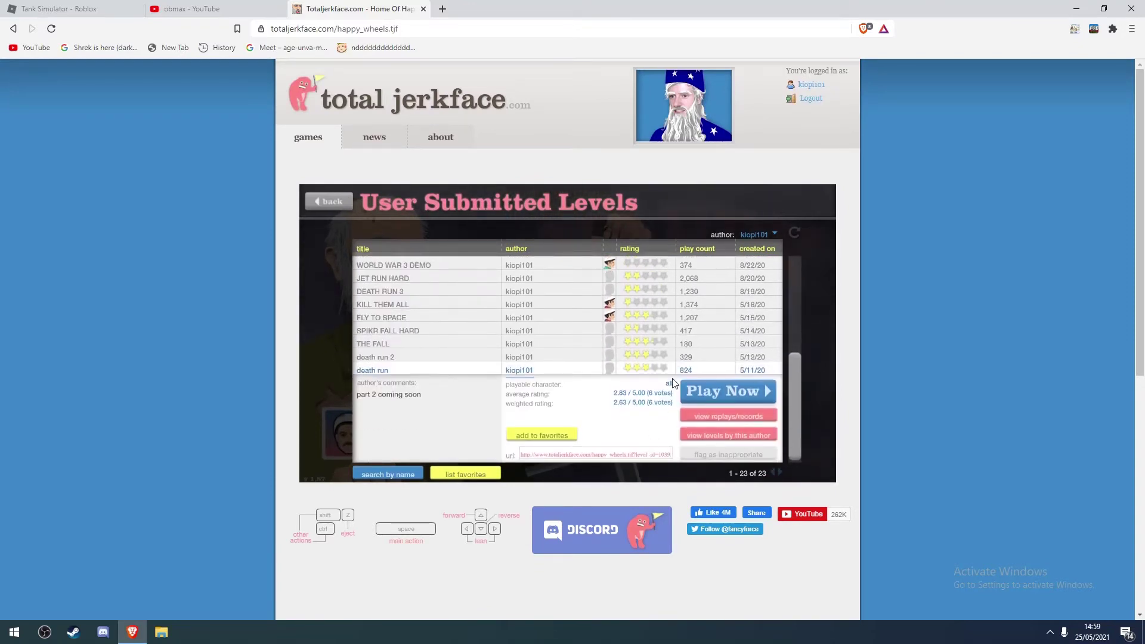
pyautogui.click(591, 358)
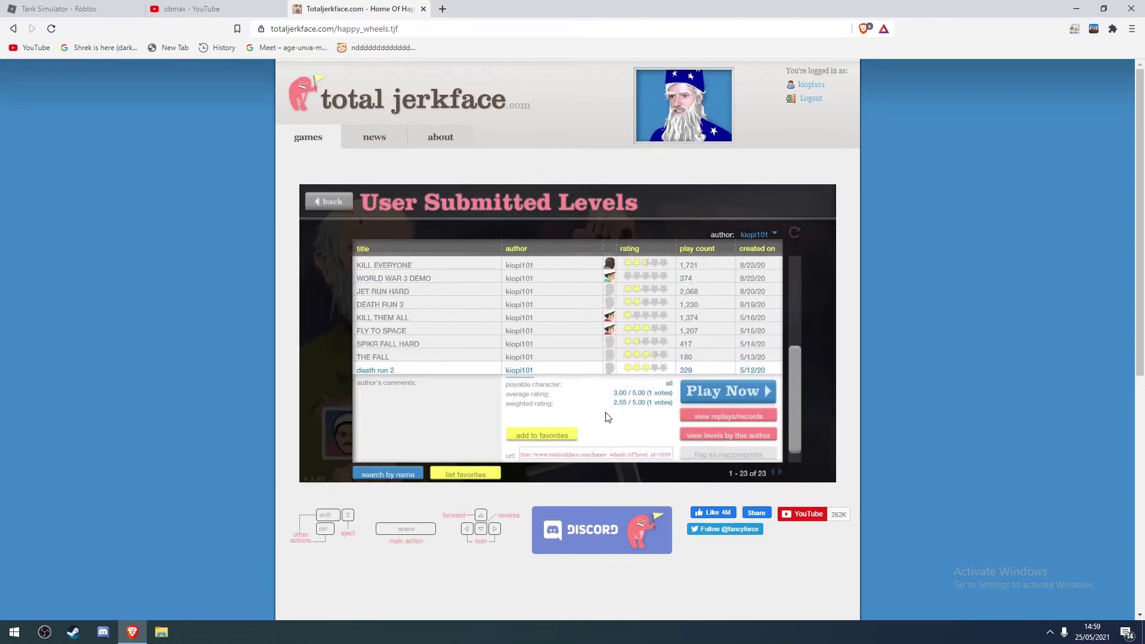
# View details of the THE FALL, SPIKR FALL HARD, WORLD WAR 3 DEMO and KILL EVERYONE levels
pyautogui.click(582, 356)
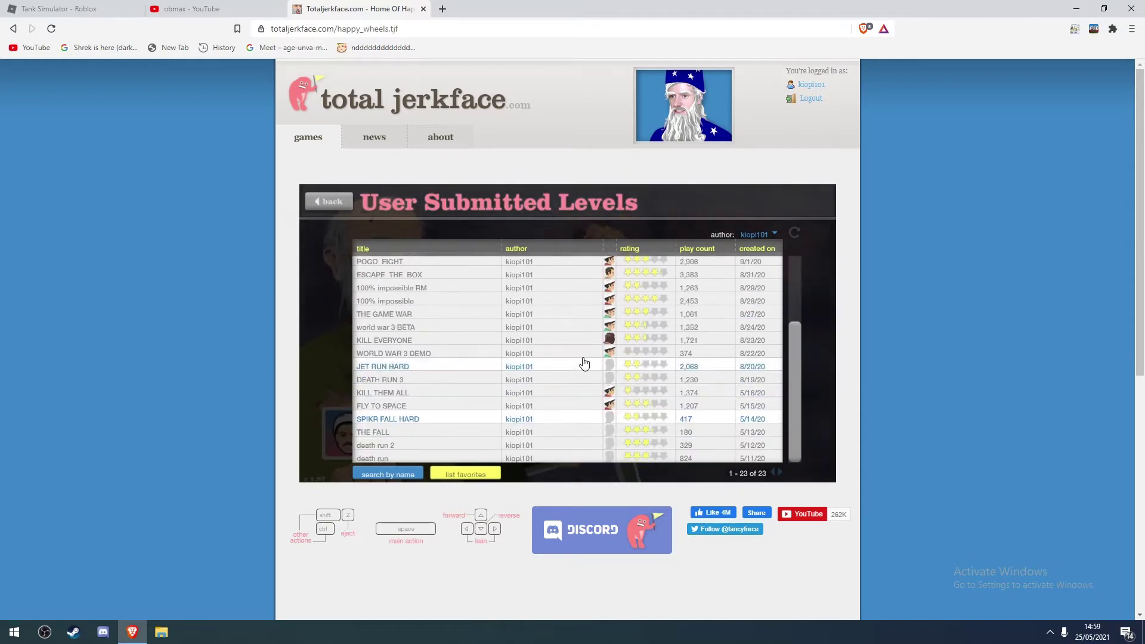
pyautogui.scroll(3, 584, 363)
pyautogui.click(584, 359)
pyautogui.scroll(1, 562, 338)
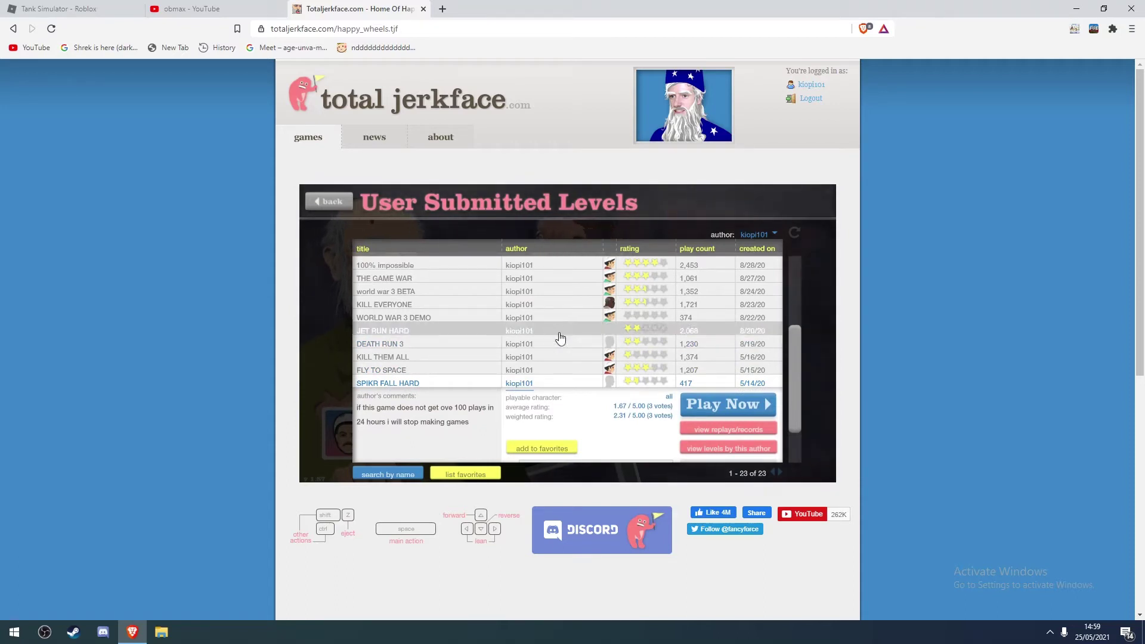
pyautogui.click(569, 344)
pyautogui.scroll(3, 568, 344)
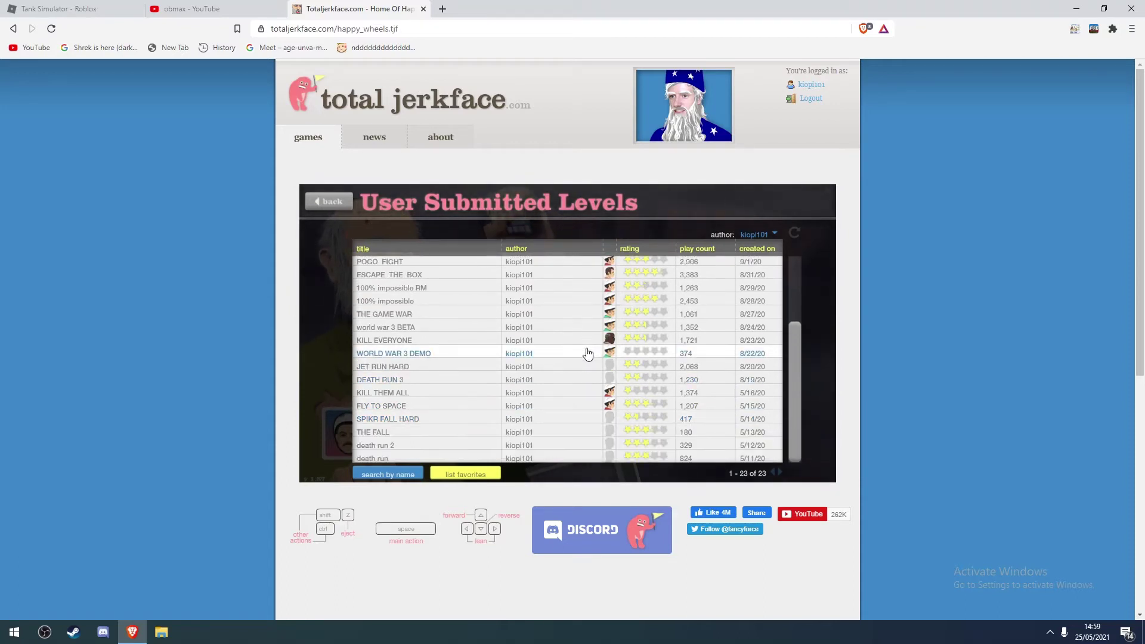
pyautogui.click(555, 355)
pyautogui.click(555, 354)
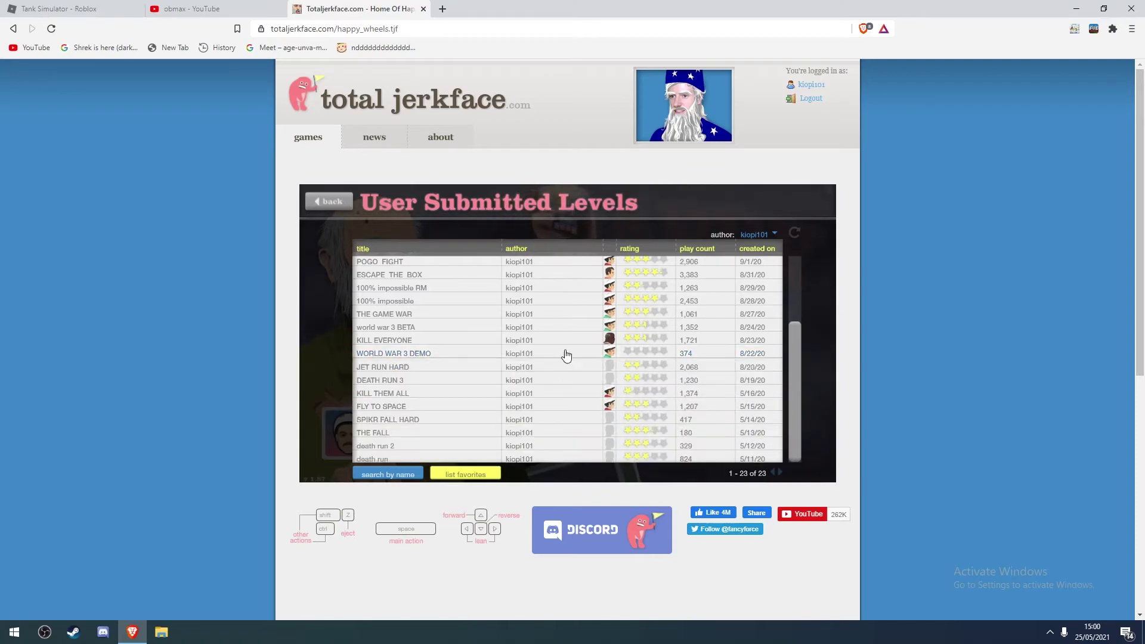
pyautogui.click(555, 341)
pyautogui.click(555, 339)
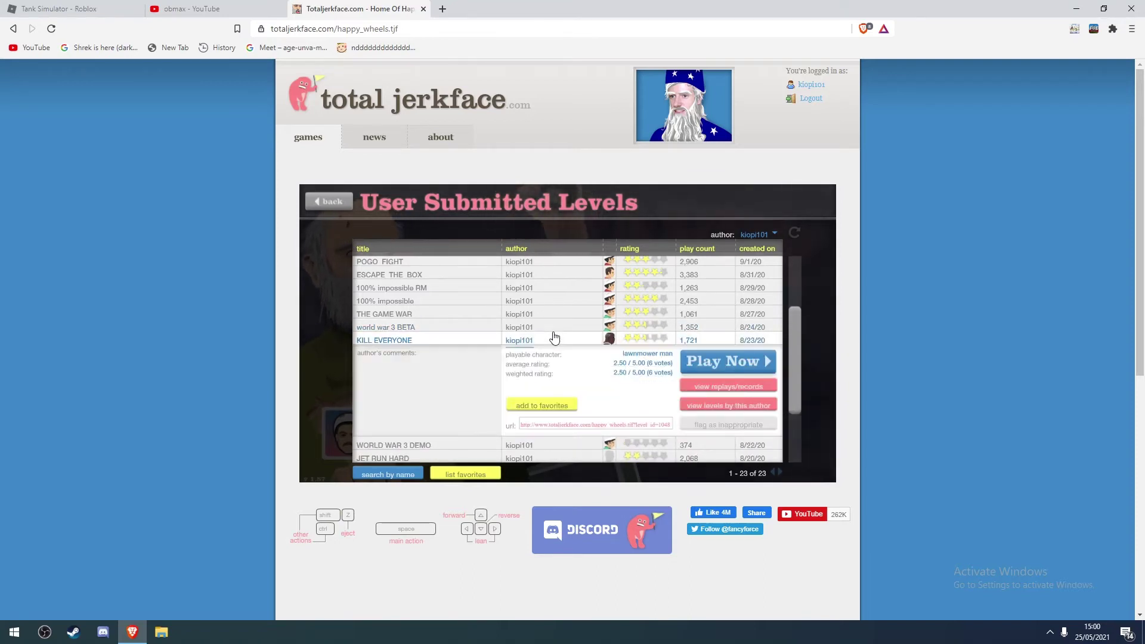
pyautogui.click(554, 338)
pyautogui.scroll(2, 556, 342)
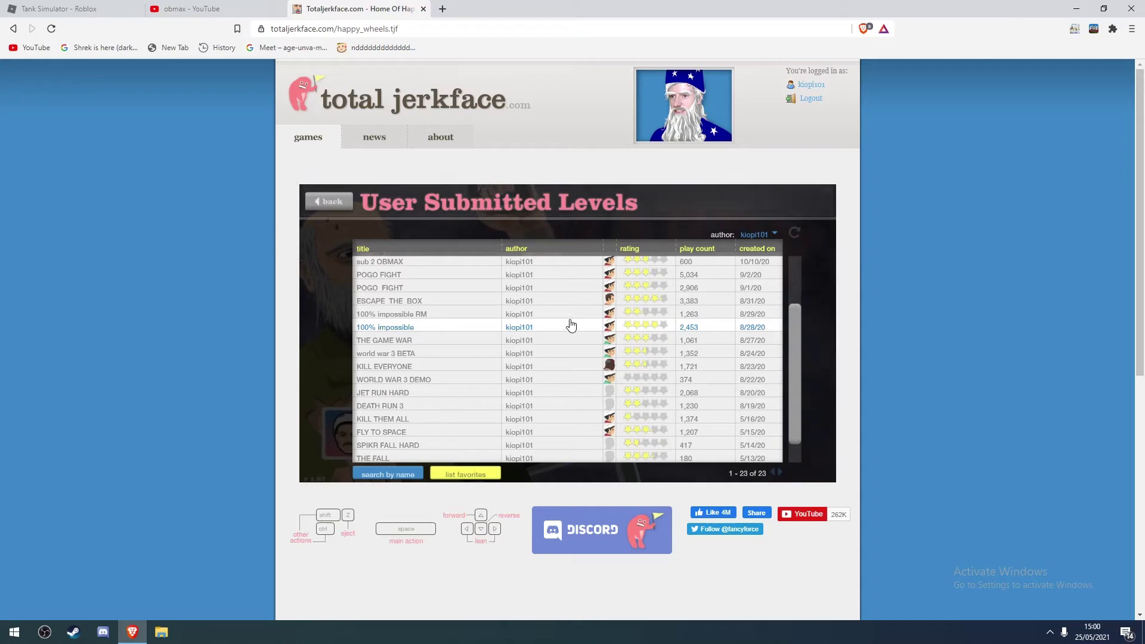
pyautogui.scroll(1, 571, 321)
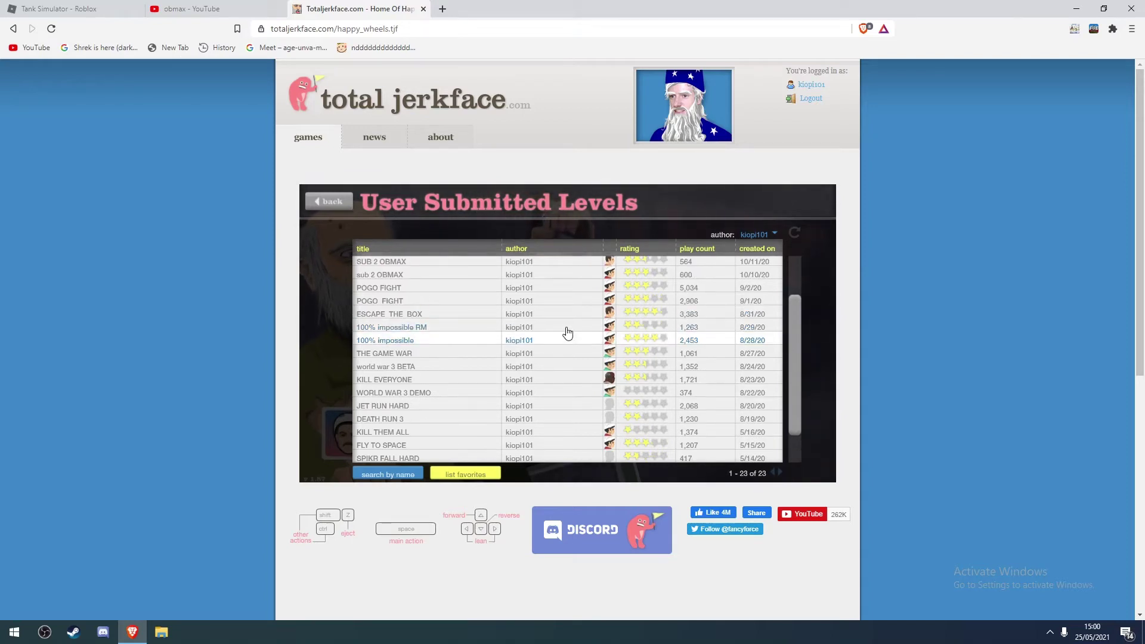
pyautogui.scroll(1, 569, 330)
pyautogui.scroll(1, 567, 333)
# View the POGO FIGHT level details, return to the main menu and go back to YouTube
pyautogui.click(566, 329)
pyautogui.click(331, 205)
pyautogui.click(192, 10)
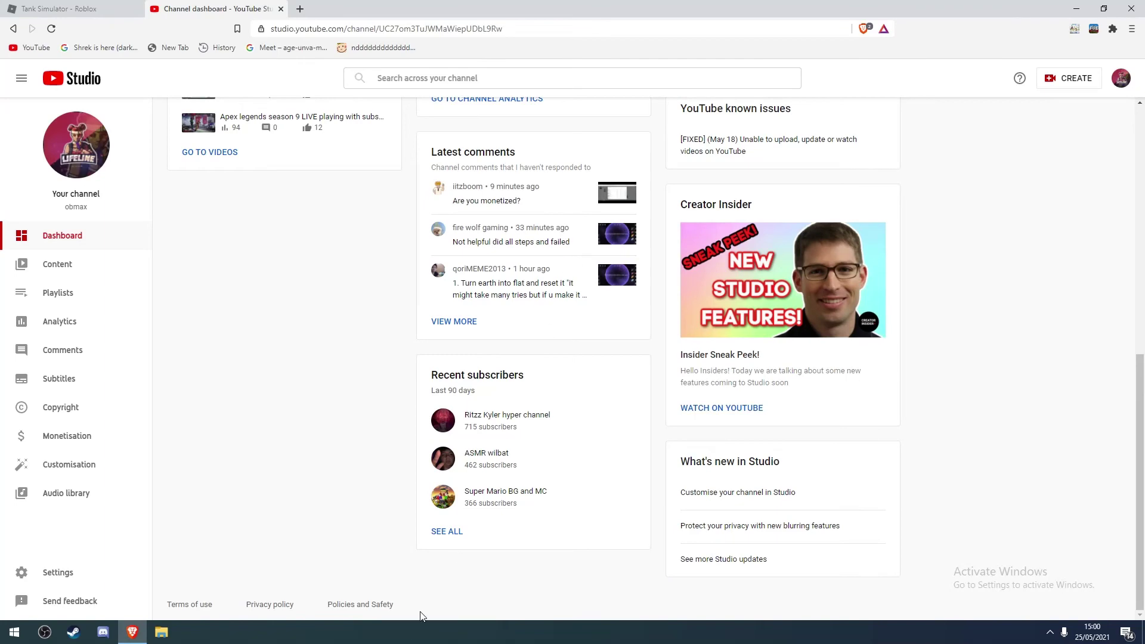
# Review all recent subscribers for the last 365 days, then lifetime, and close the list
pyautogui.click(446, 531)
pyautogui.click(796, 163)
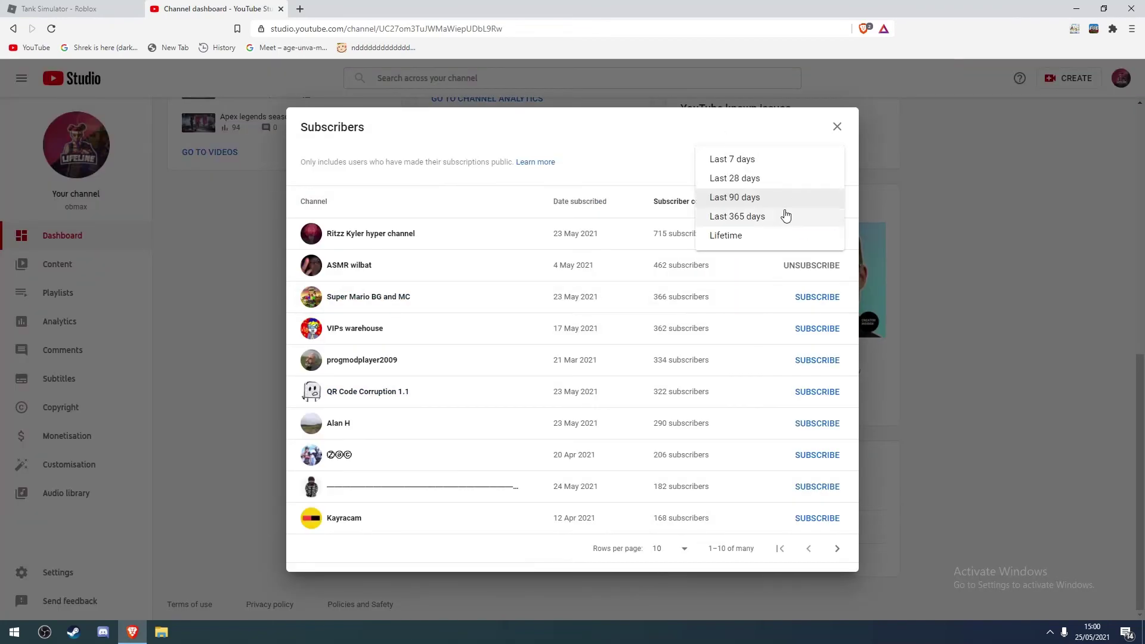
pyautogui.click(784, 218)
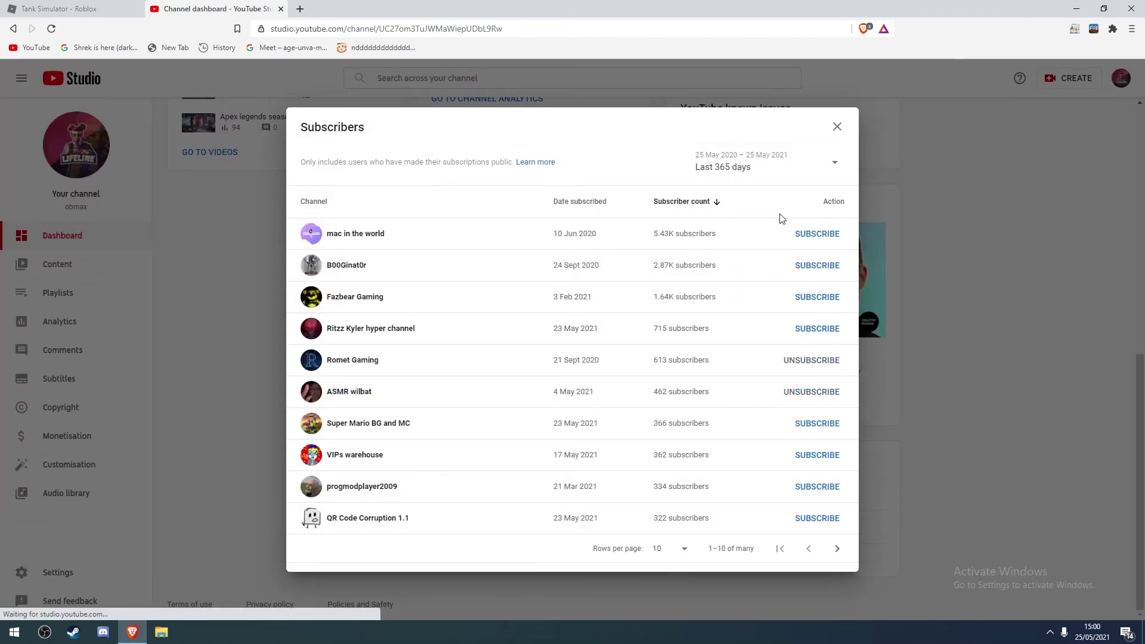
pyautogui.click(735, 170)
pyautogui.click(779, 244)
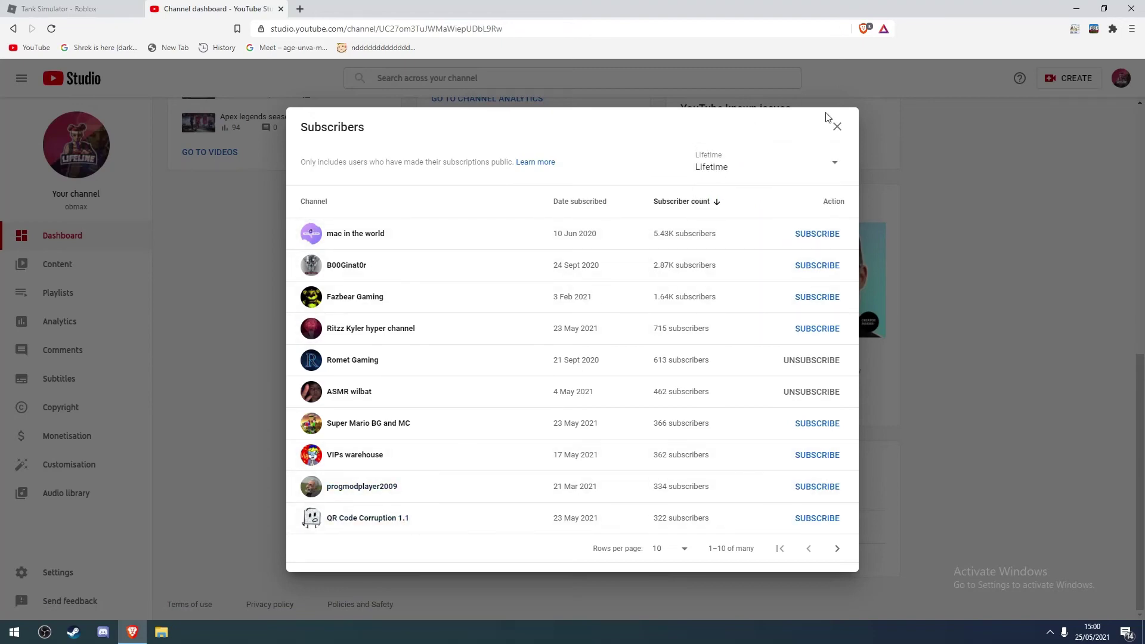
pyautogui.click(837, 126)
pyautogui.scroll(3, 358, 242)
pyautogui.scroll(2, 442, 242)
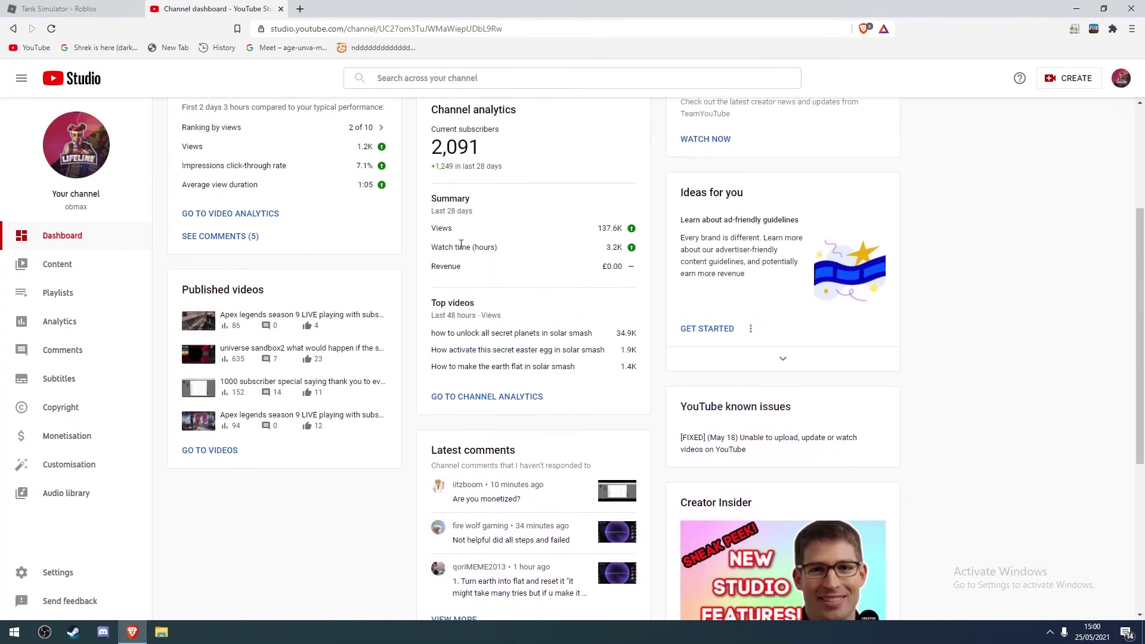
pyautogui.scroll(2, 442, 243)
pyautogui.scroll(4, 449, 235)
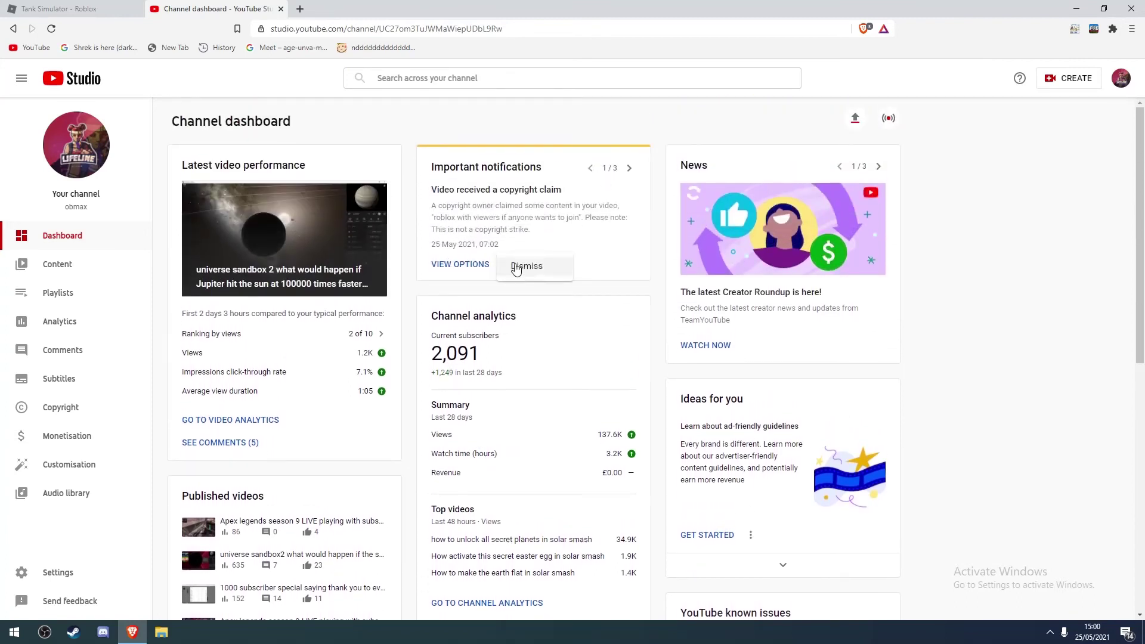
pyautogui.click(629, 168)
pyautogui.click(629, 167)
pyautogui.click(629, 166)
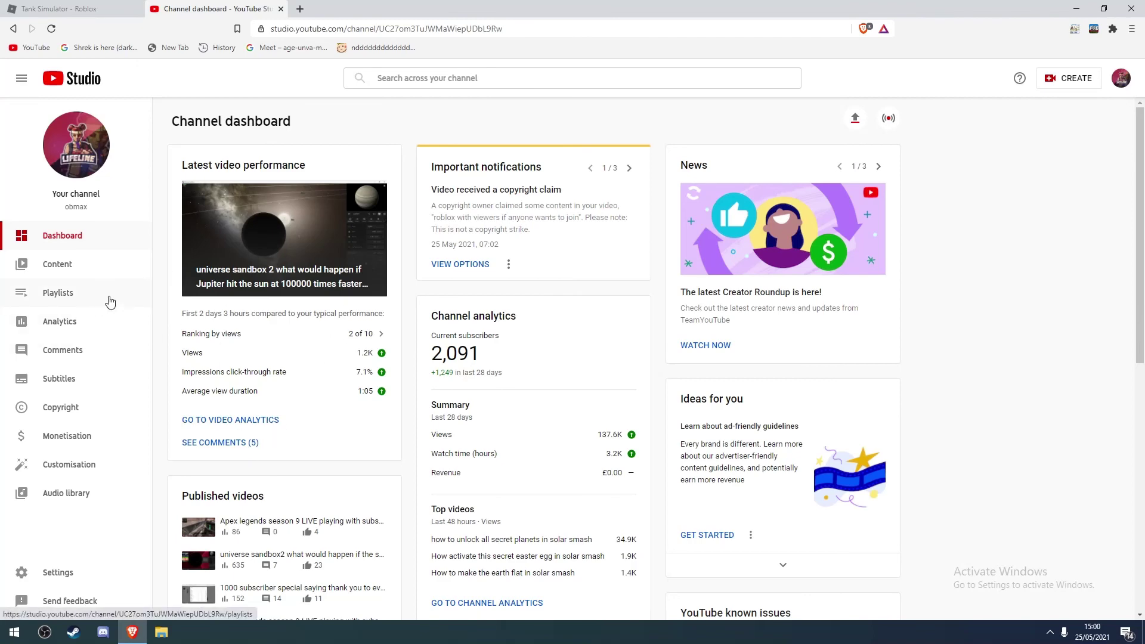
# Open the Content section in YouTube Studio to list the channel's uploads
pyautogui.click(57, 263)
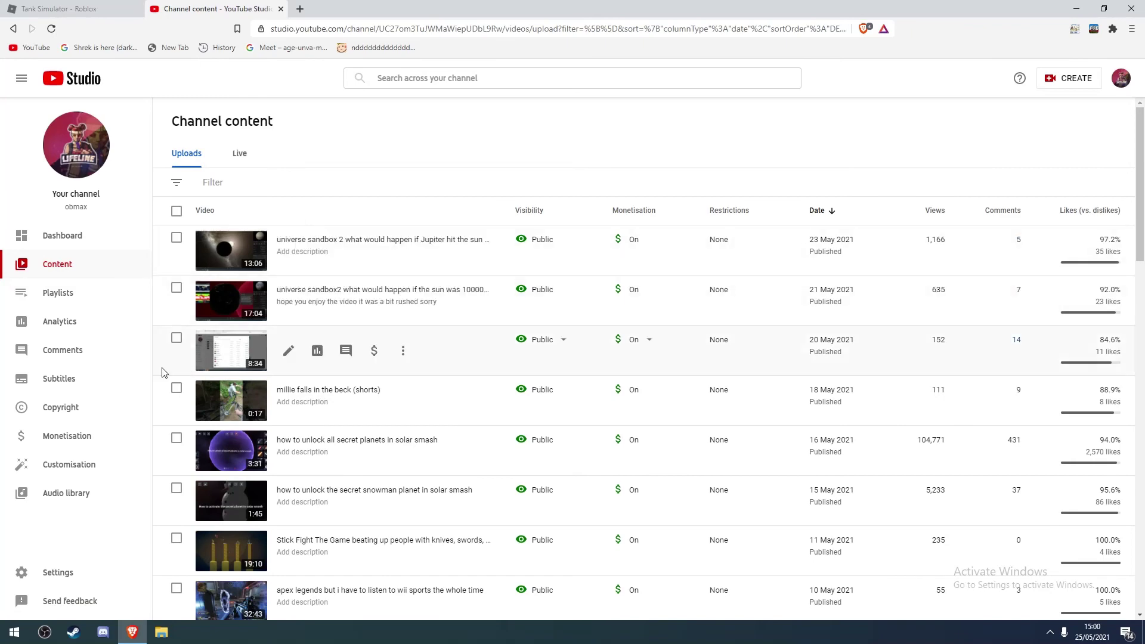
pyautogui.press('super')
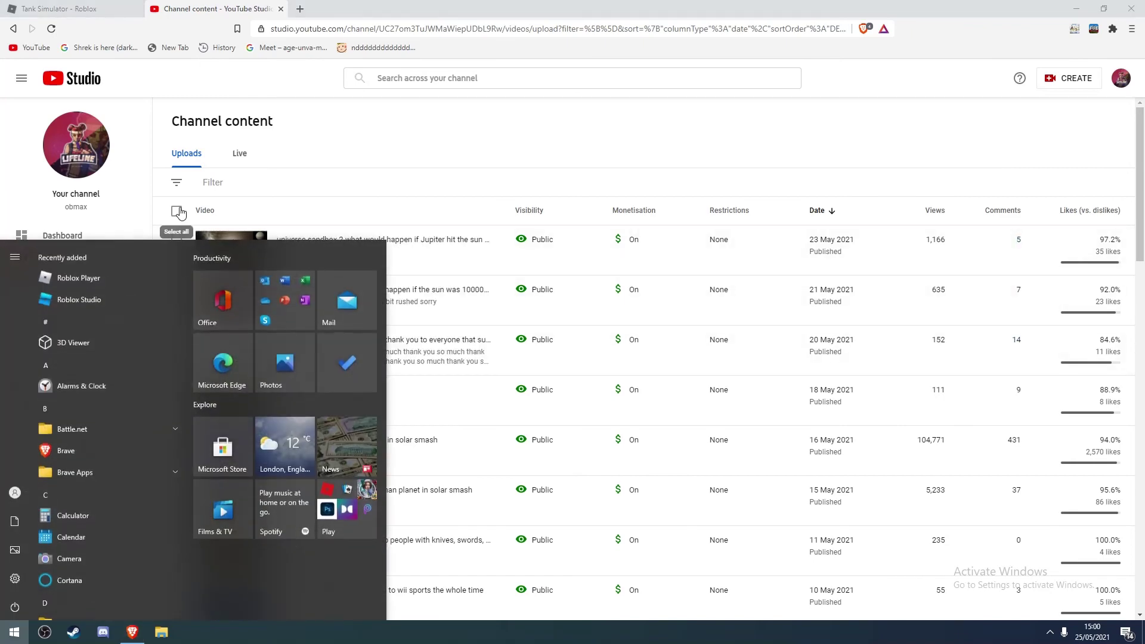
pyautogui.press('super')
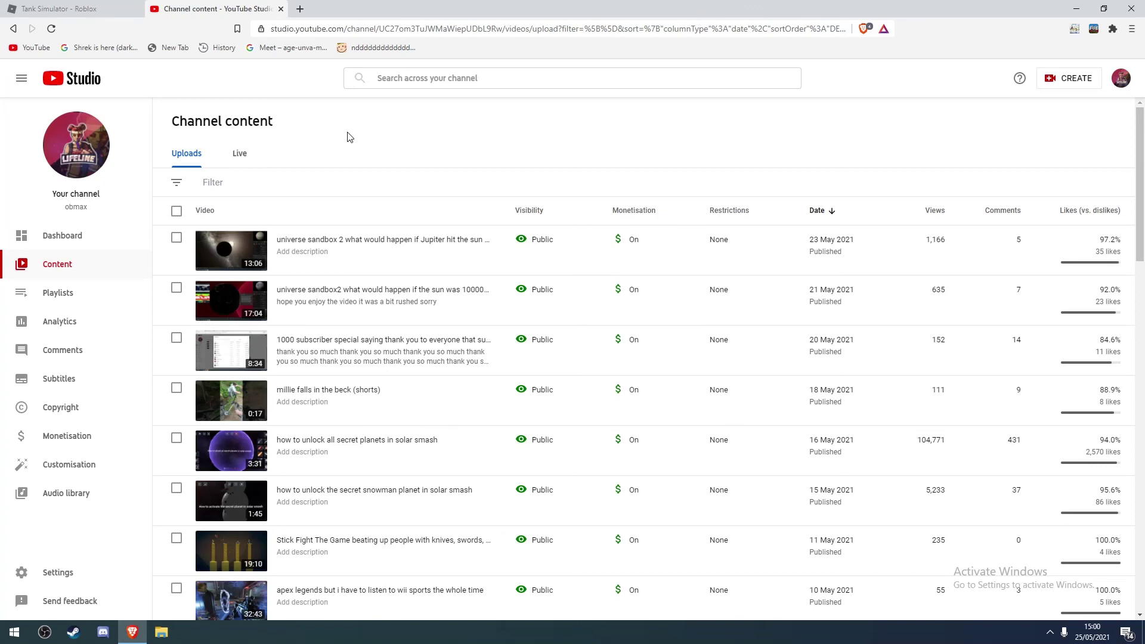